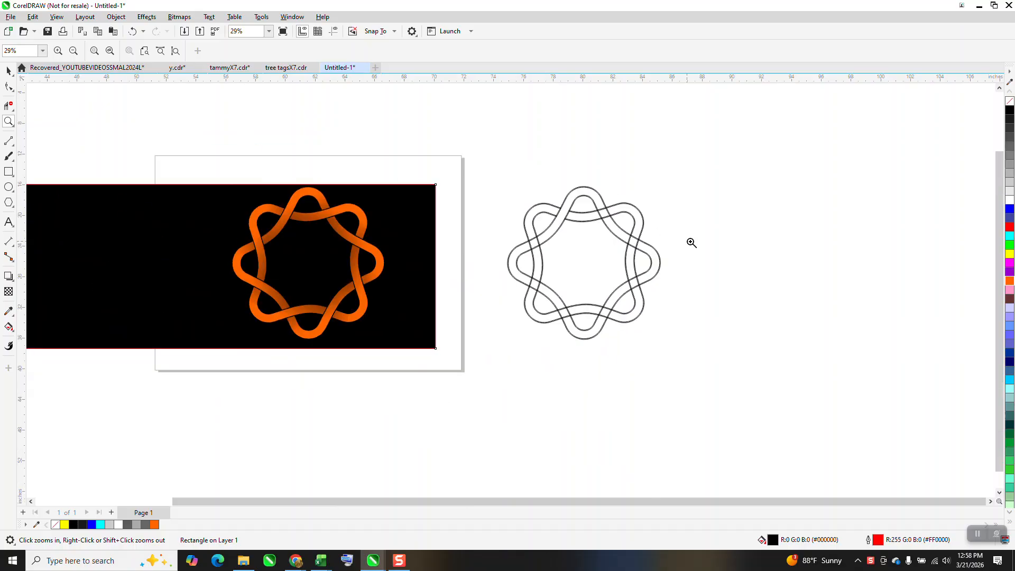
Move the black rectangle and the orange rounded knot below the page, keeping the knot on top of the rectangle.
click(8, 72)
drag(263, 266, 203, 483)
drag(295, 194, 455, 336)
drag(431, 256, 283, 470)
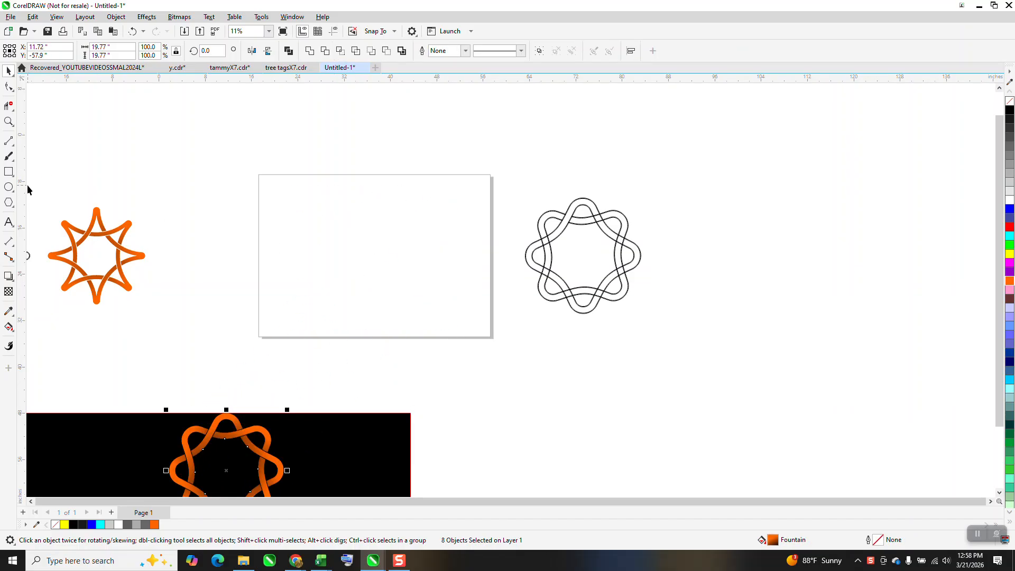
Draw a four-sided regular polygon about 21.8 inches wide and high in the middle of the page.
click(13, 209)
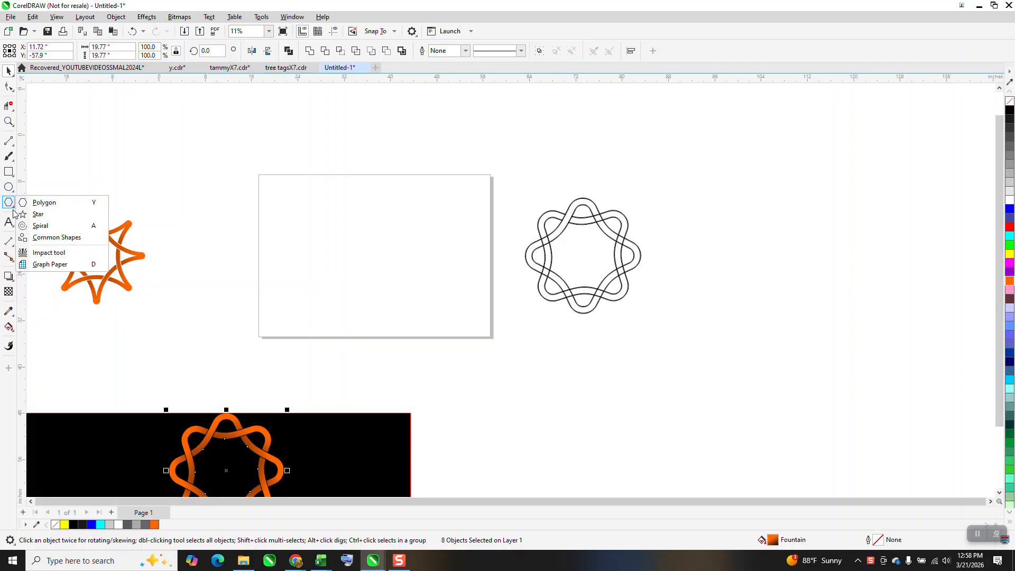
click(47, 204)
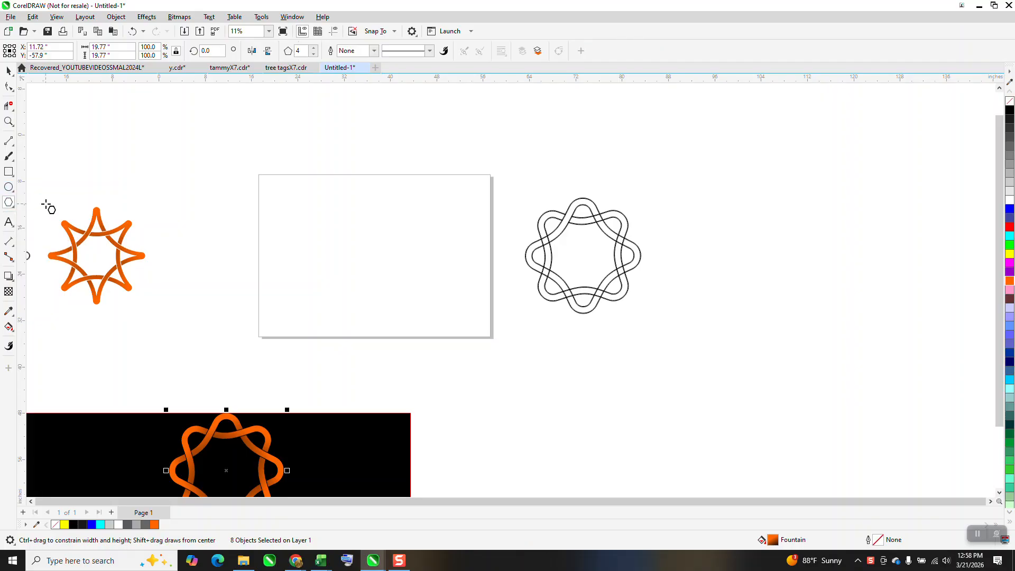
drag(432, 207, 353, 312)
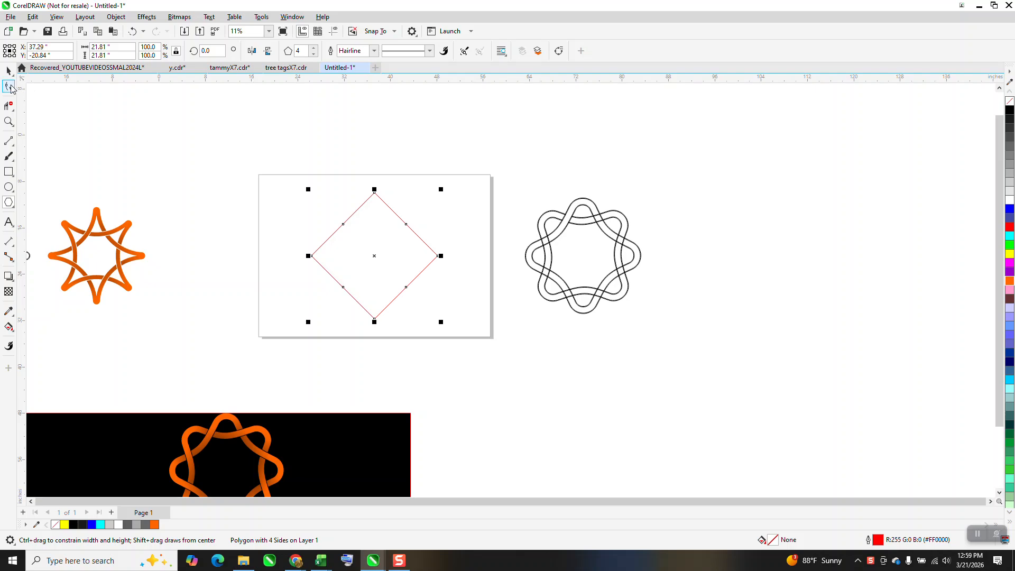
Select all nodes of the diamond and convert its straight segments to curves.
click(9, 87)
drag(304, 173, 446, 312)
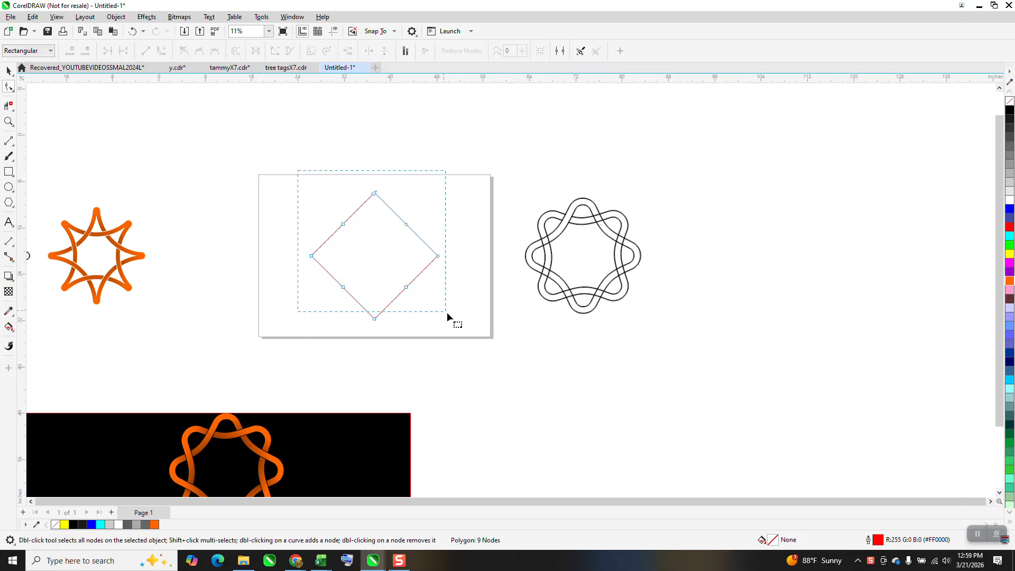
click(162, 56)
click(319, 201)
drag(343, 224, 351, 236)
click(132, 31)
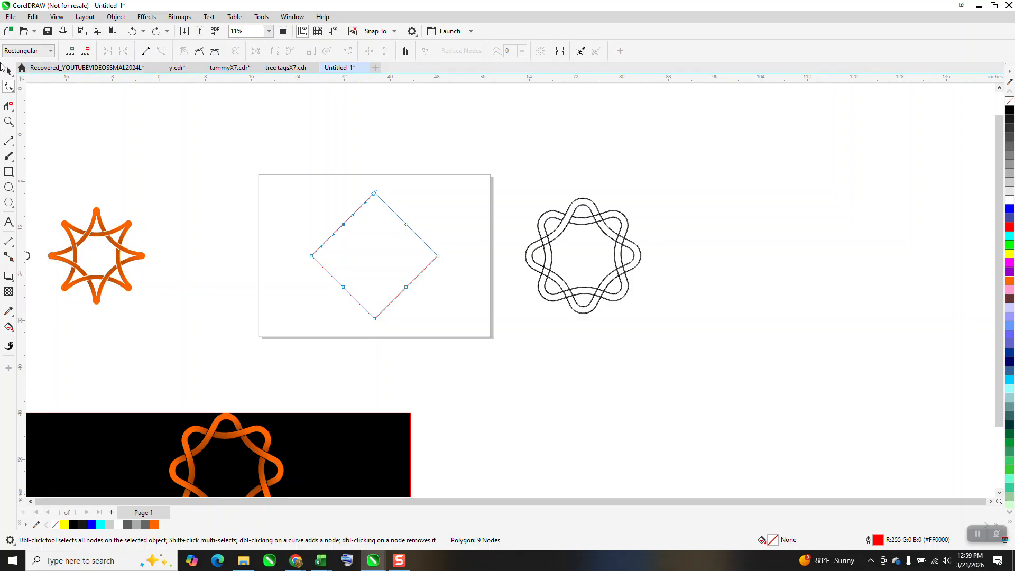
Rotate the diamond polygon by 45 degrees.
click(8, 71)
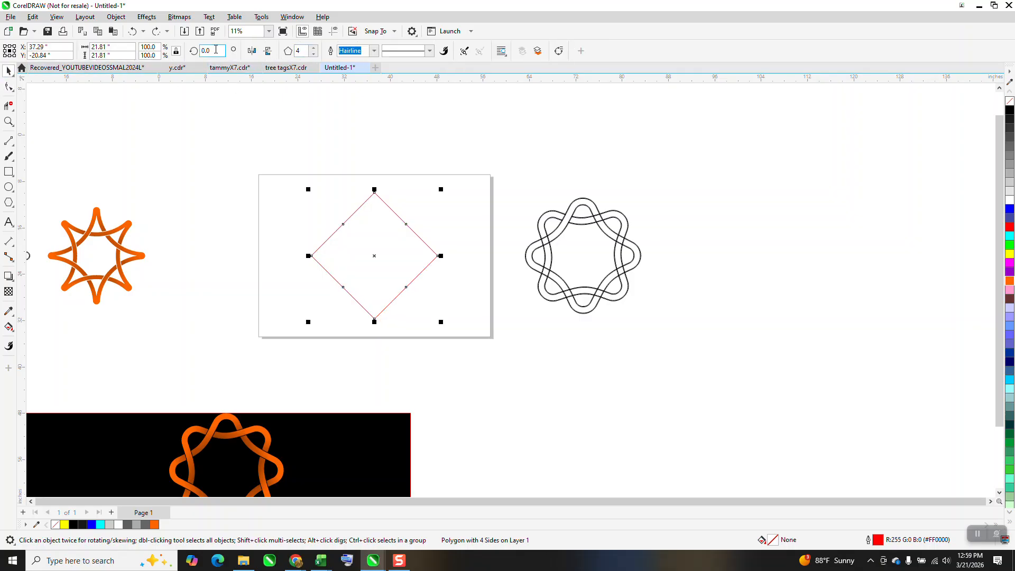
text(45)
key(Return)
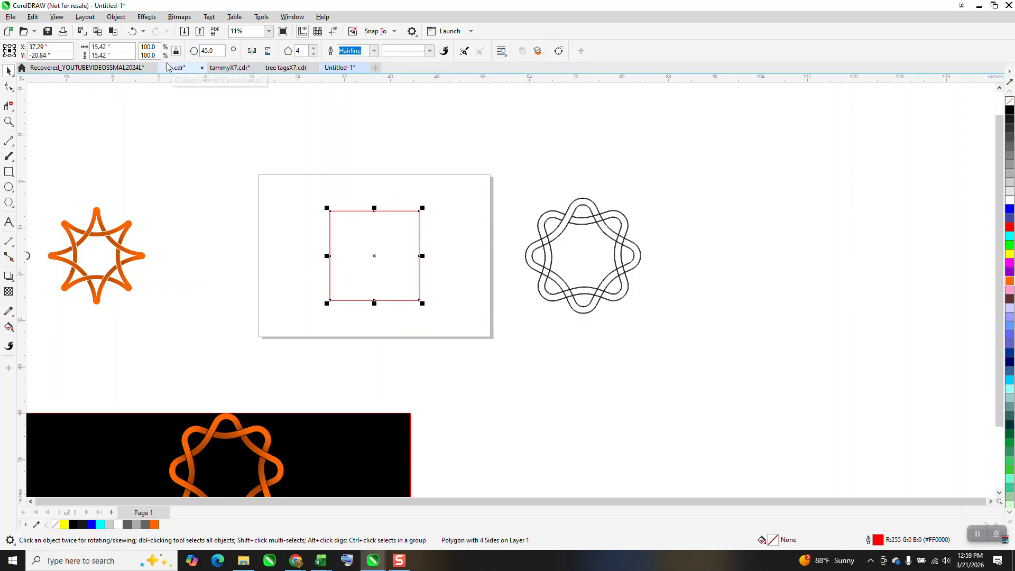
Pull the square's side midpoint inward so all four sides bow towards the centre, and convert the polygon to curves.
click(9, 87)
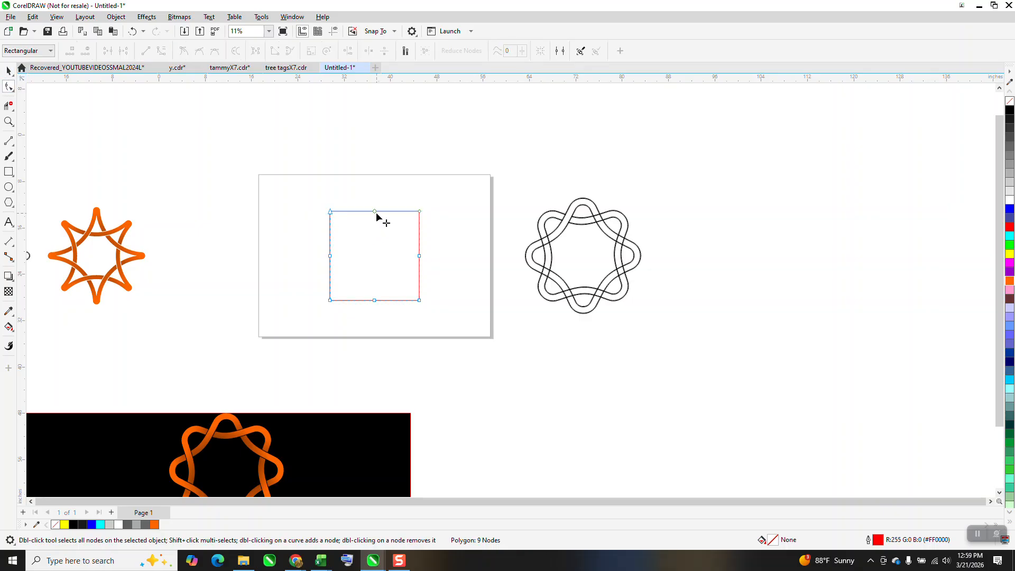
mouse_move(375, 211)
mouse_down()
mouse_move(384, 232)
mouse_move(375, 226)
mouse_up()
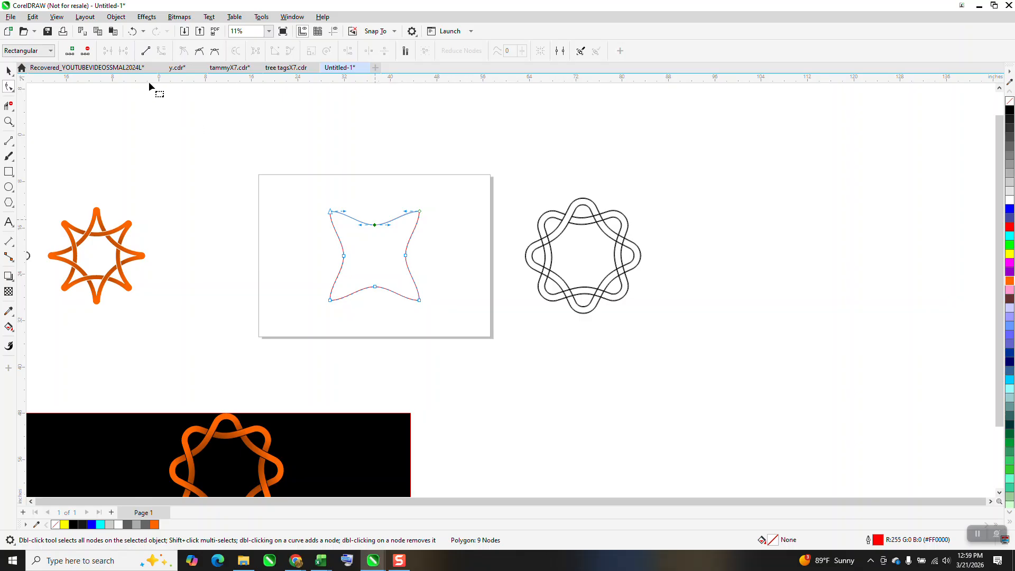
click(116, 17)
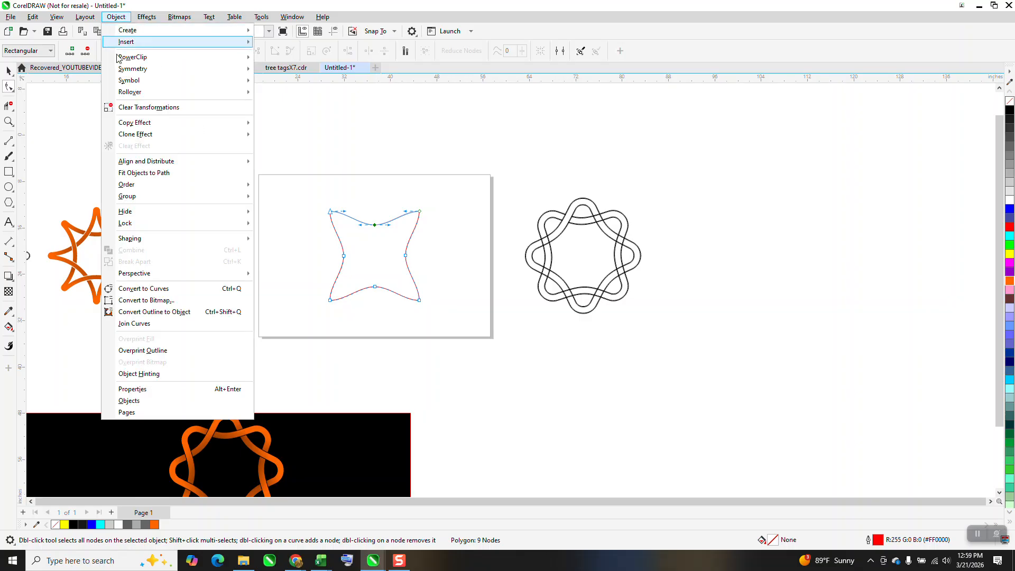
click(163, 290)
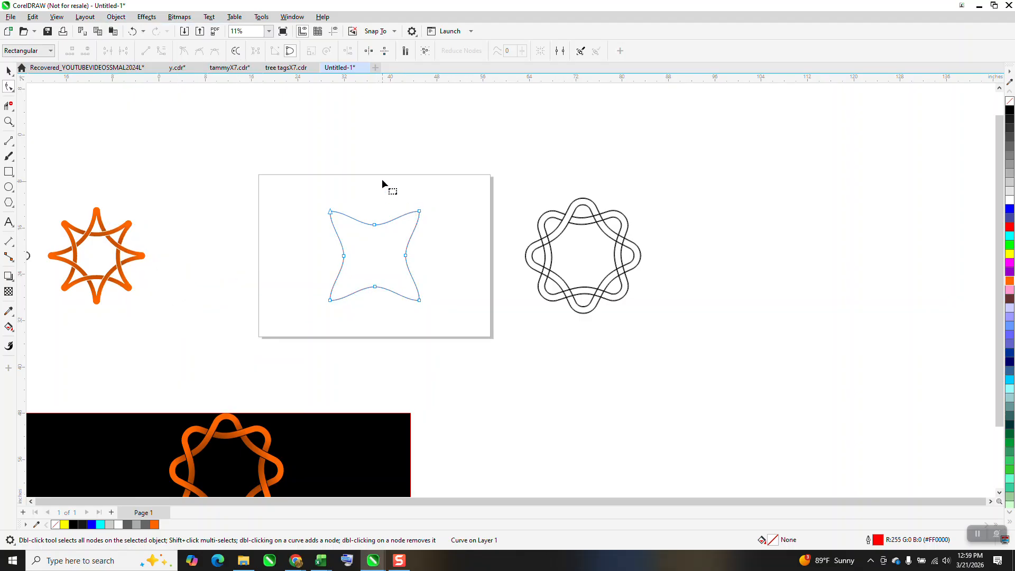
Round the four corner nodes of the curved square with a 2.0 inch fillet.
click(292, 18)
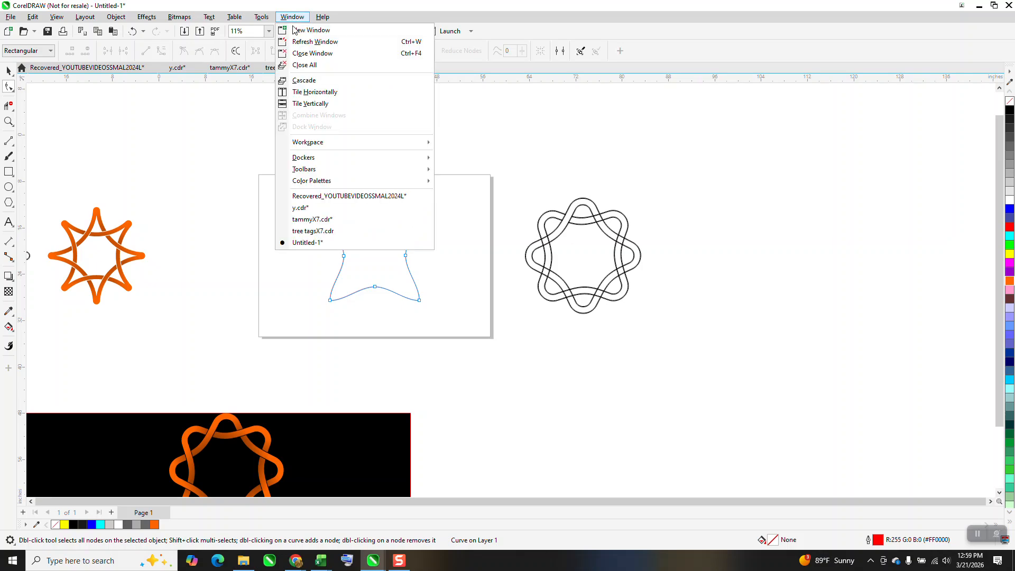
mouse_move(297, 163)
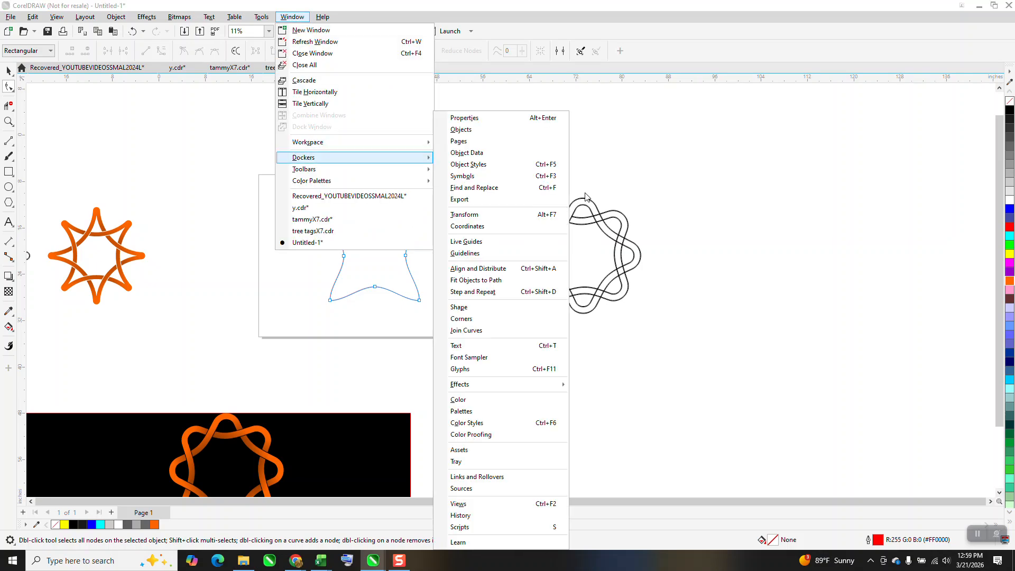
click(468, 318)
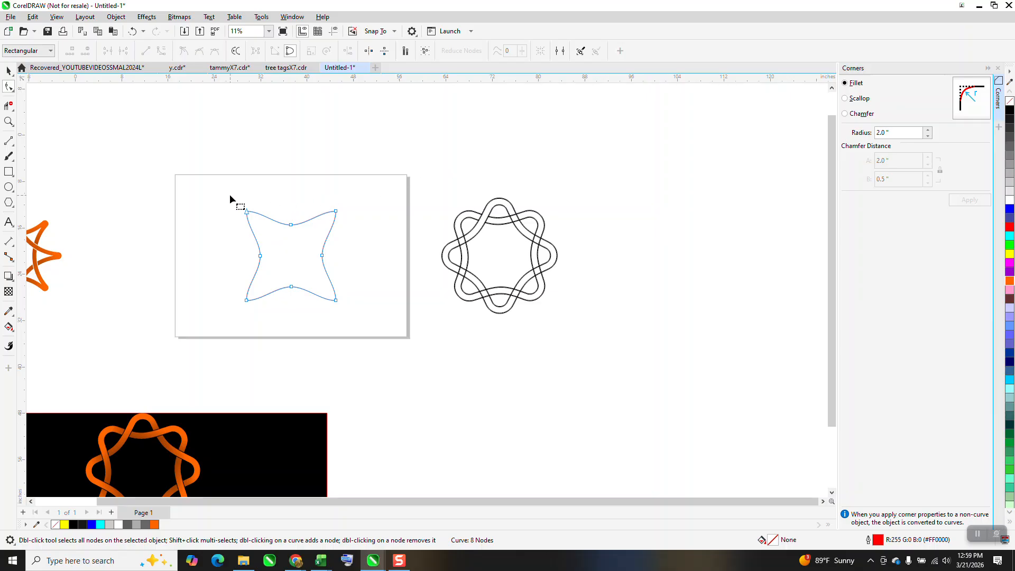
drag(253, 226, 254, 227)
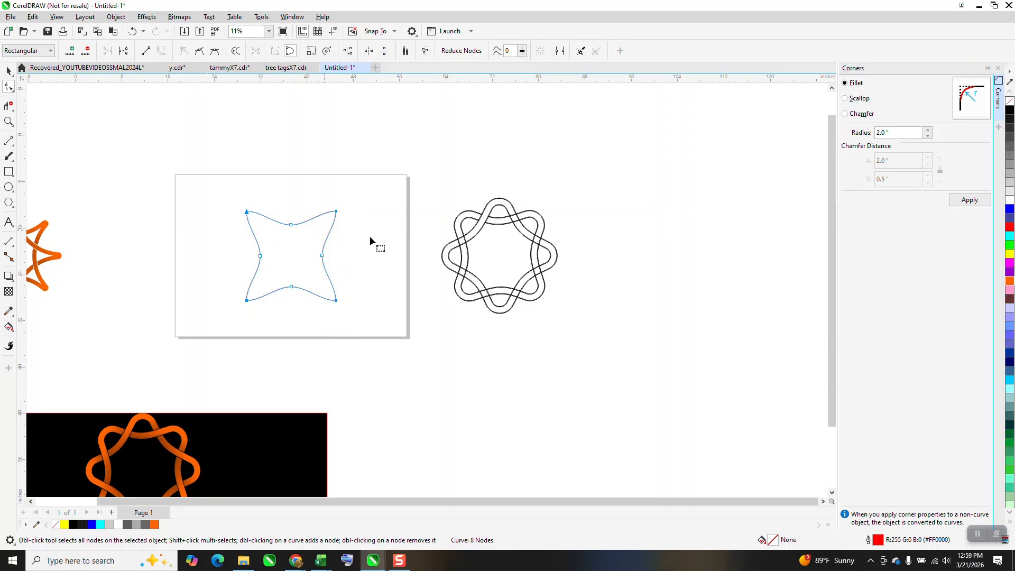
click(971, 202)
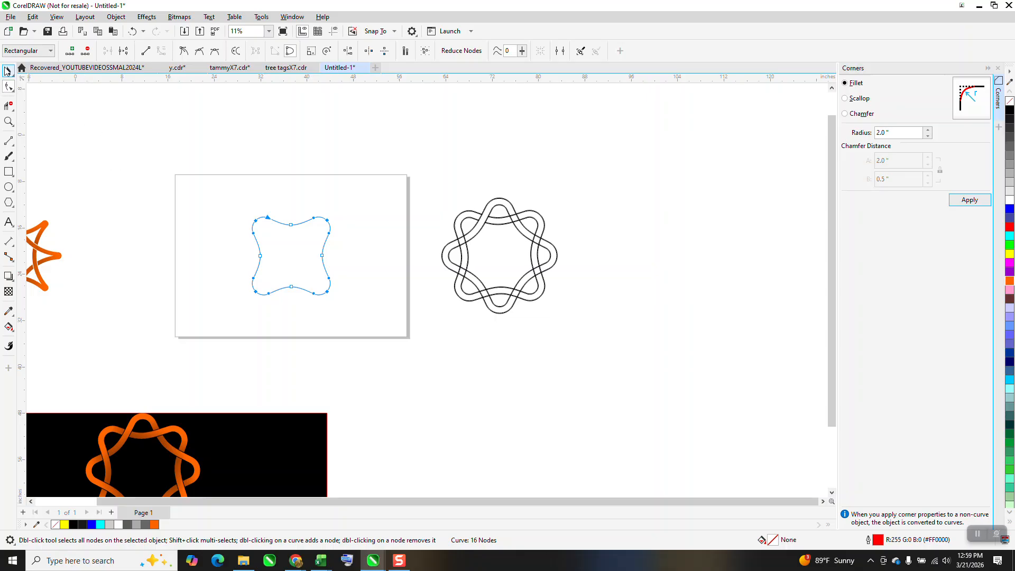
Enlarge the rounded shape around its centre to about 18.6 inches and set its outline width to 85 pt.
click(9, 71)
drag(335, 215, 359, 200)
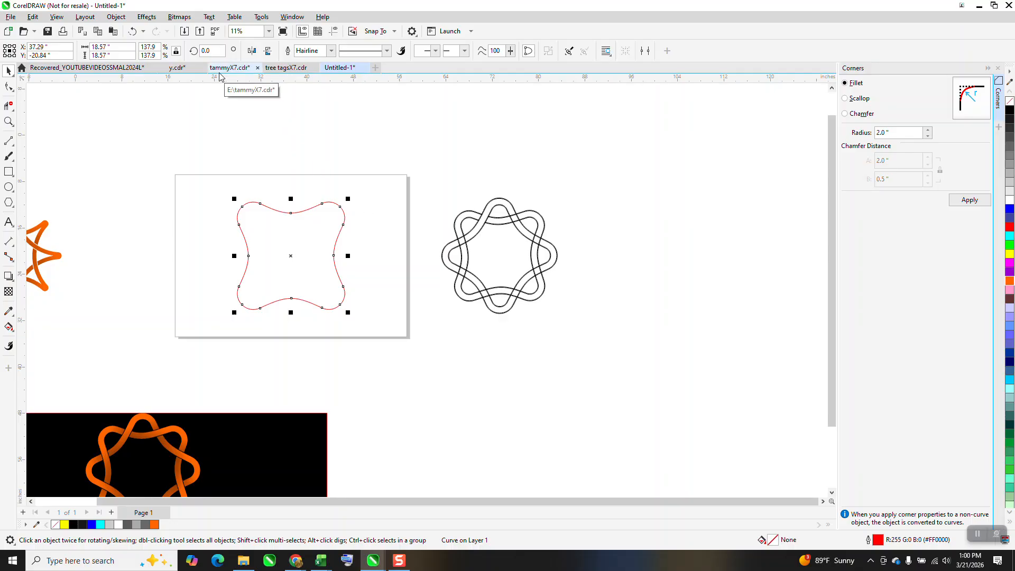
click(323, 51)
text(75)
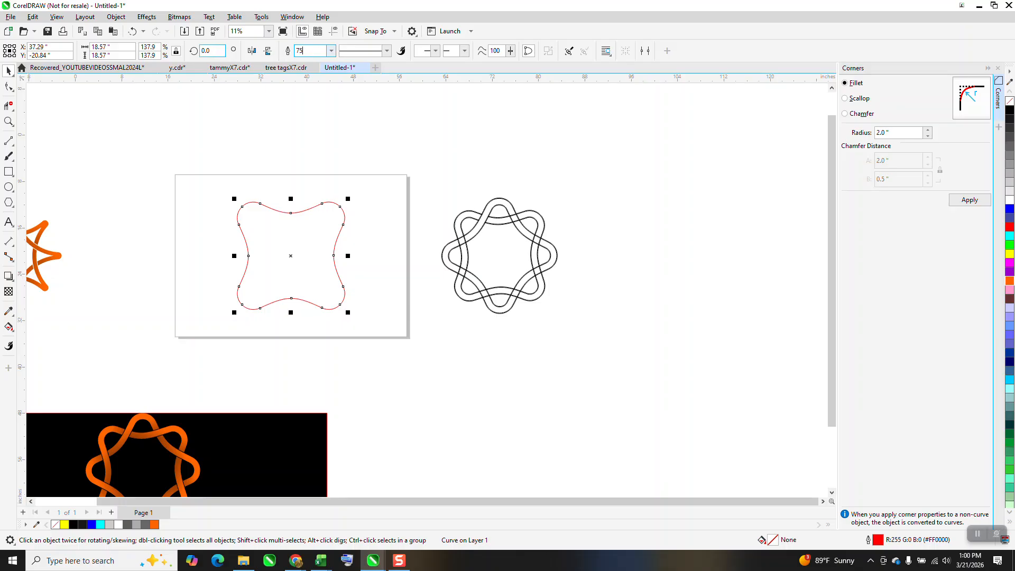
key(Return)
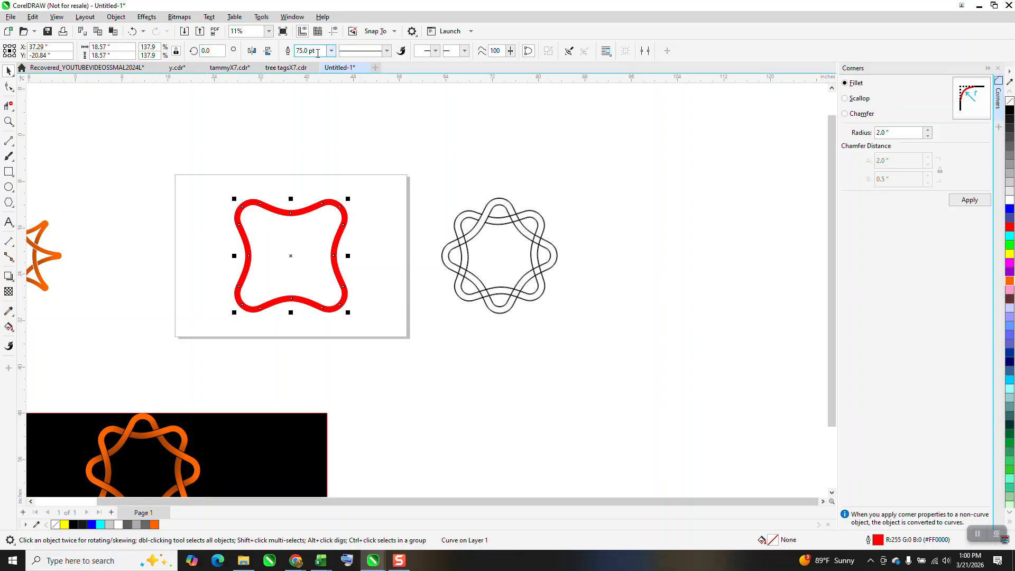
text(85)
key(Return)
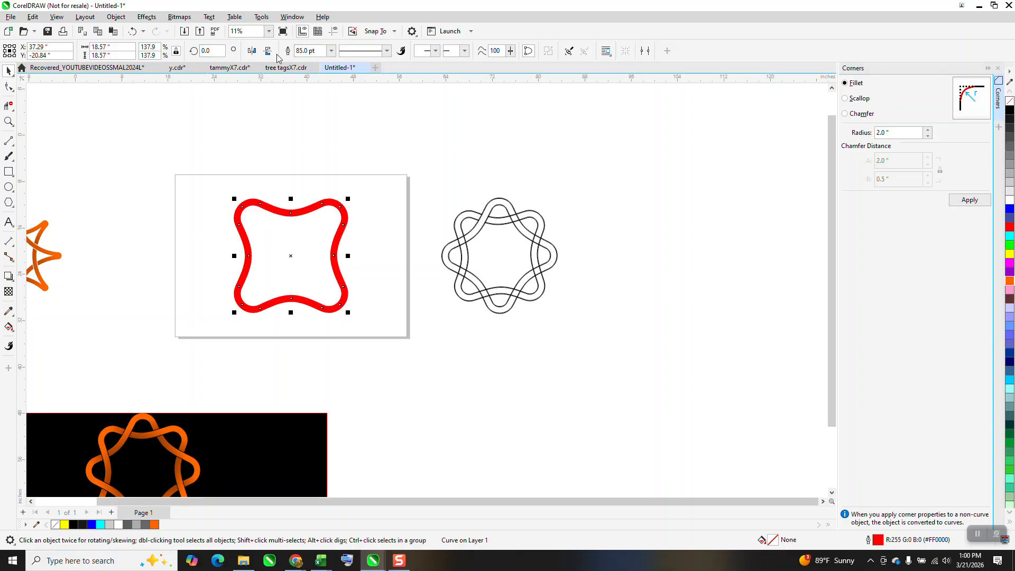
Convert the thick red outline to an object and give it no fill with a black outline.
click(117, 22)
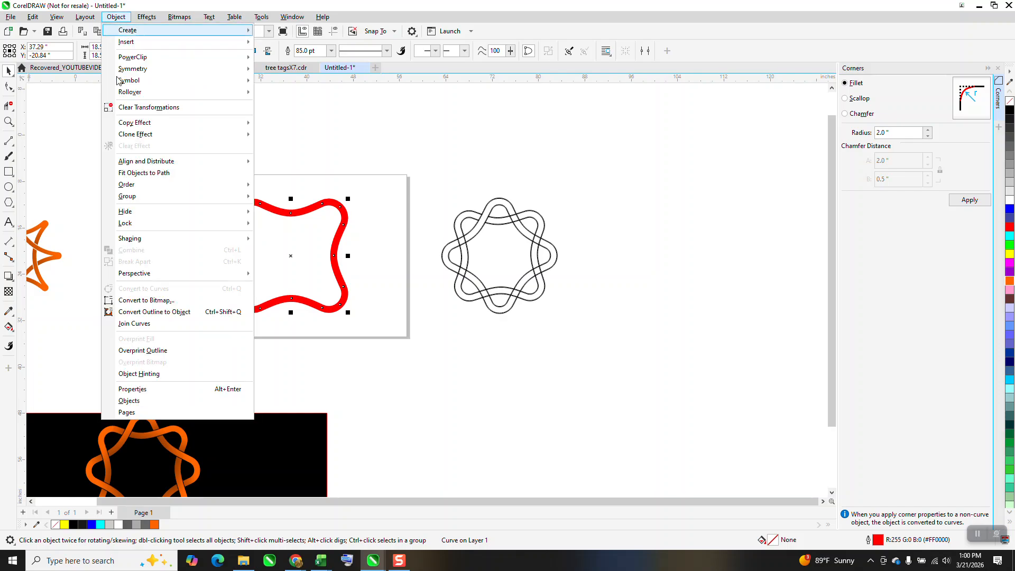
click(143, 312)
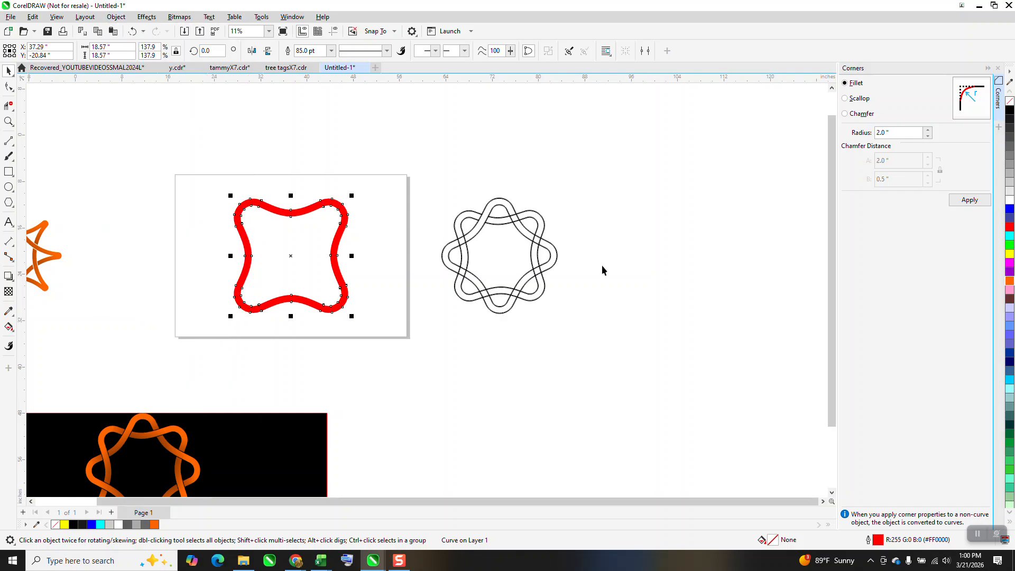
click(1010, 102)
right_click(1010, 110)
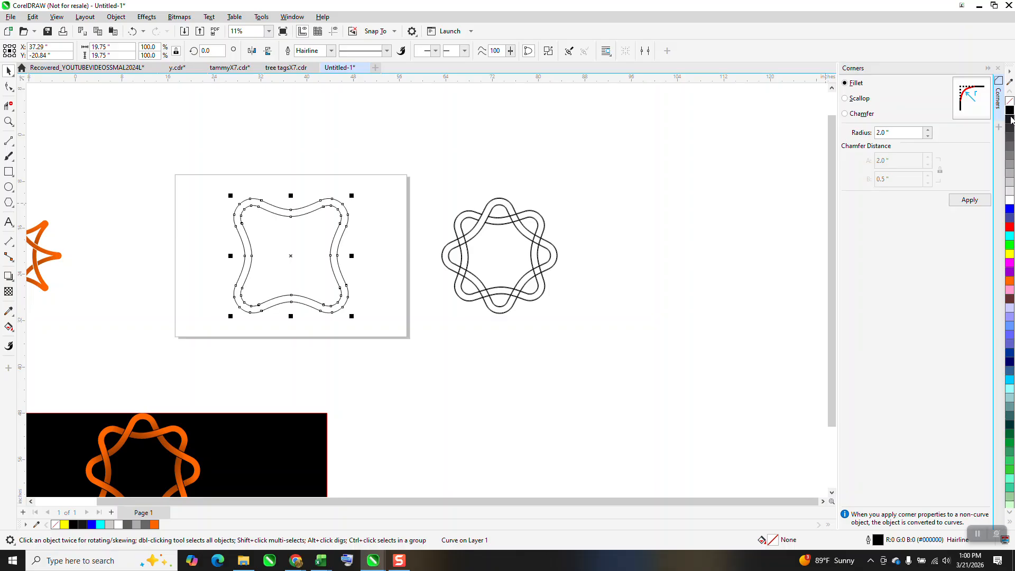
click(1000, 68)
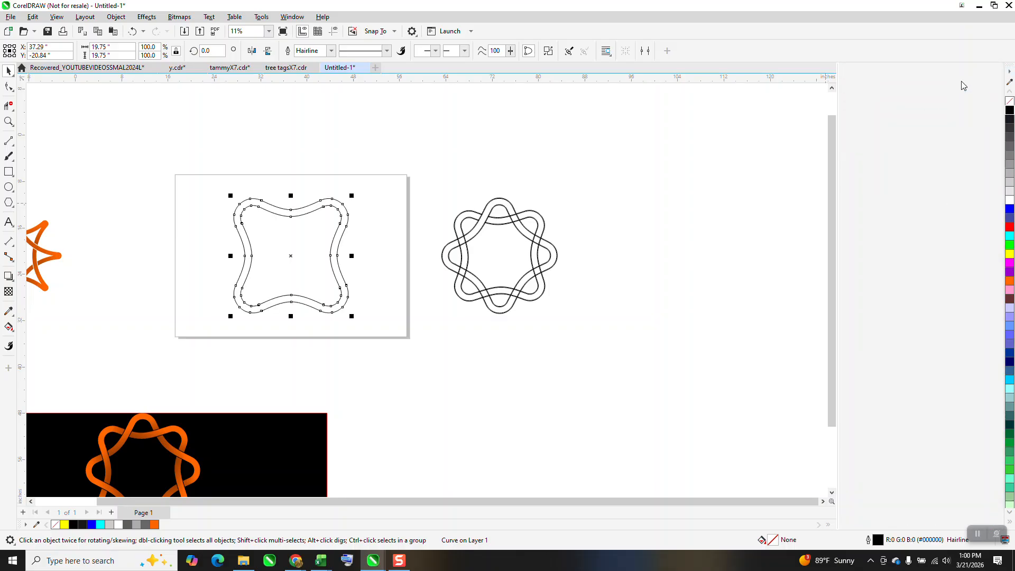
Break the band's curve apart into separate inner and outer outlines, leaving both in their original positions.
click(116, 17)
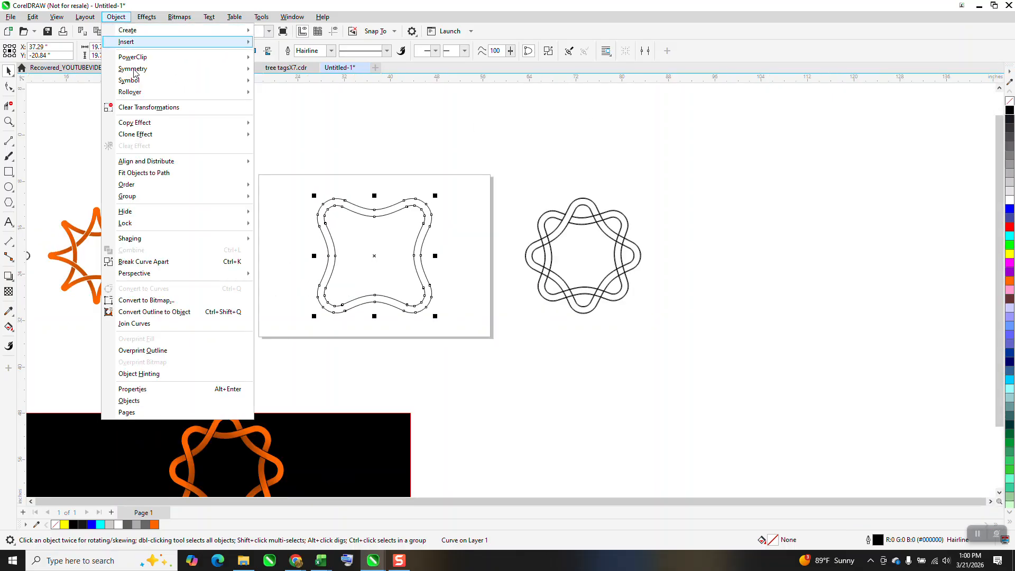
click(168, 263)
drag(385, 211, 260, 177)
click(133, 32)
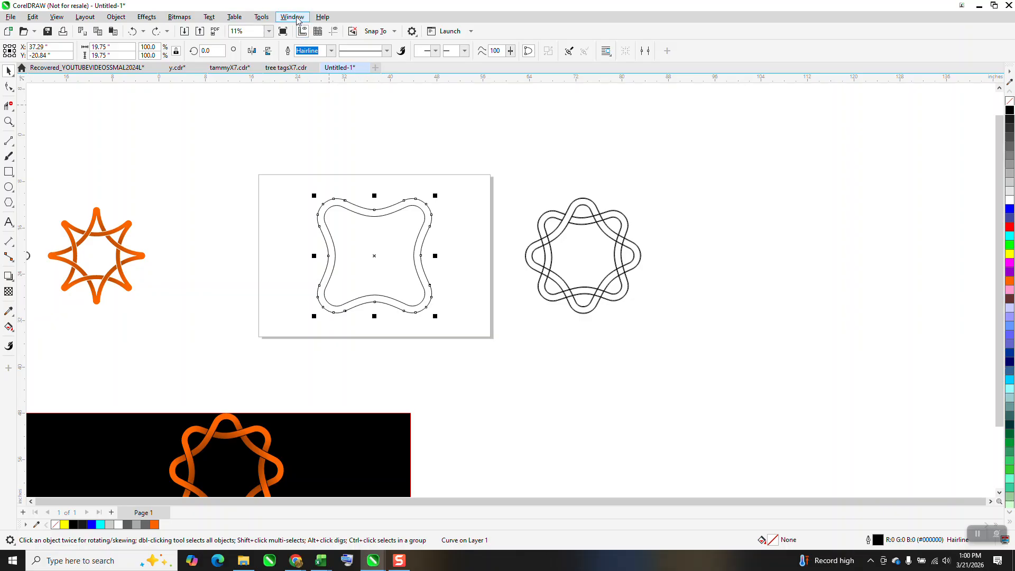
click(147, 17)
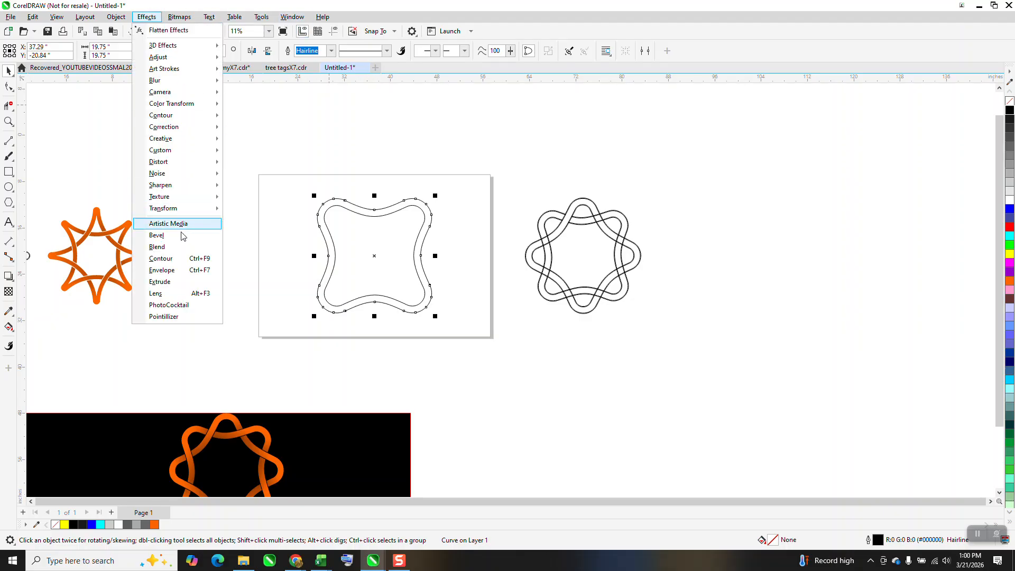
click(172, 260)
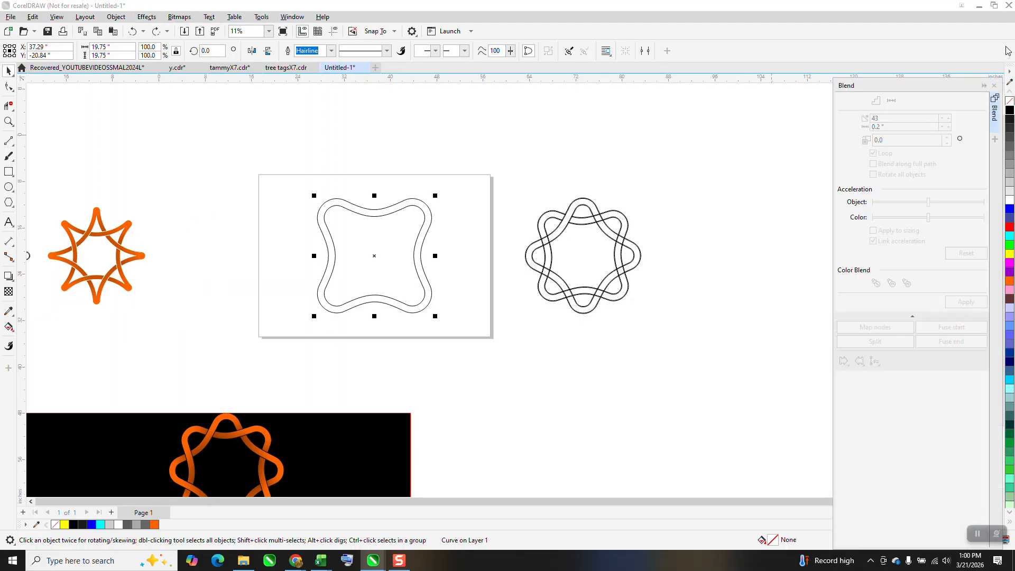
click(996, 87)
Apply a single outside contour with a 0.3 inch offset to the band's outer curve.
click(147, 17)
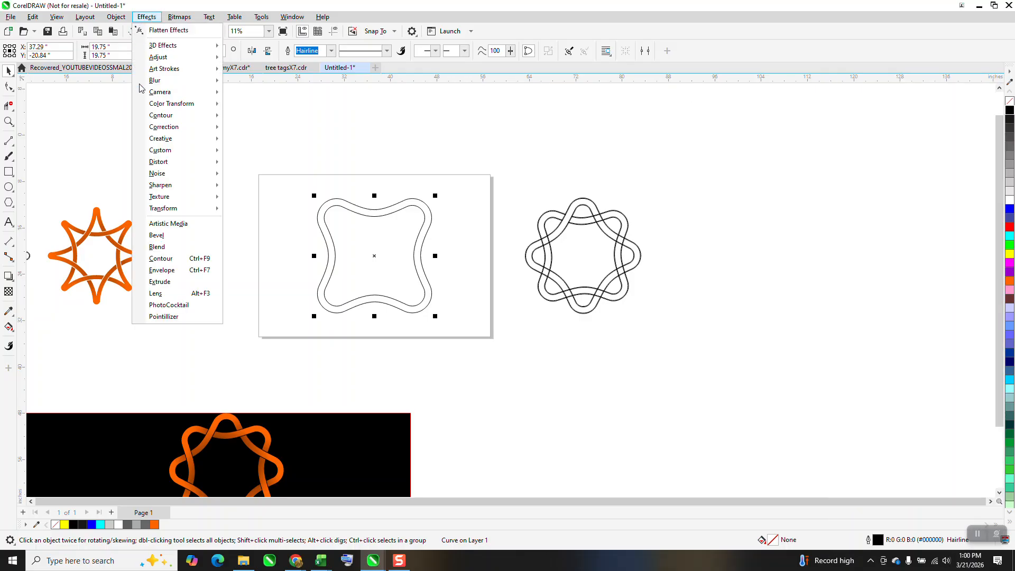
click(159, 259)
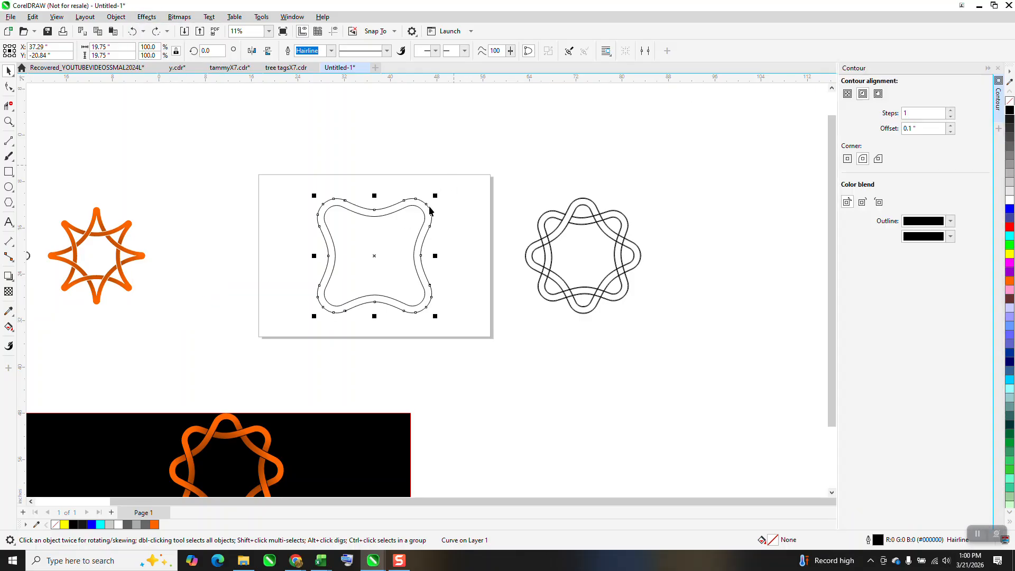
click(339, 207)
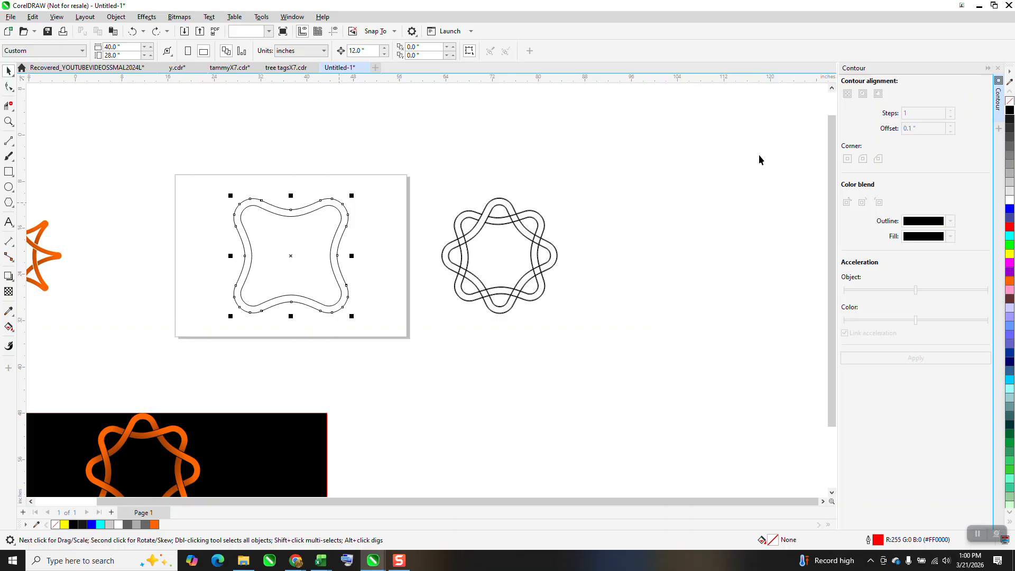
click(879, 94)
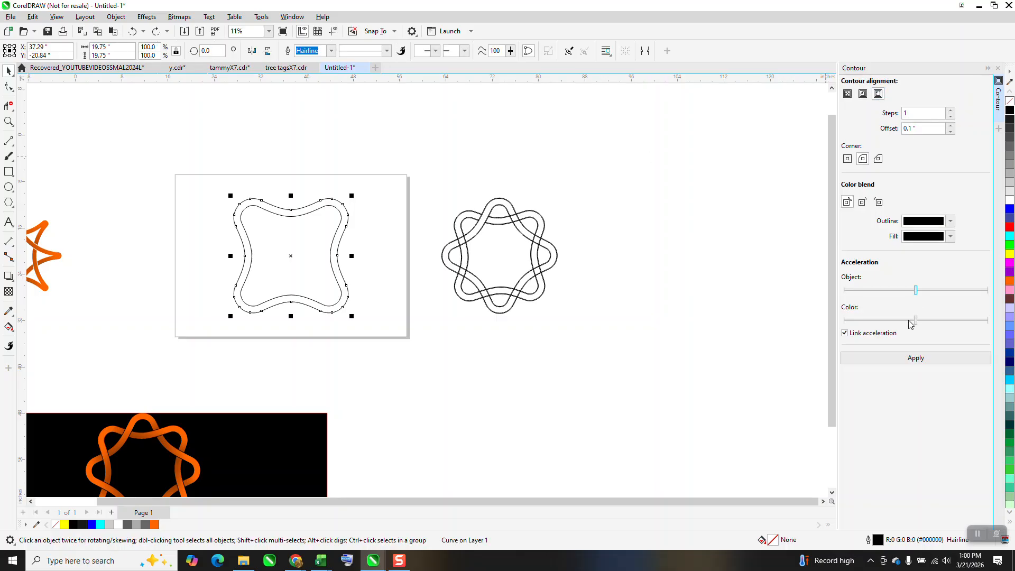
click(919, 361)
key(ctrl+z)
double_click(923, 133)
text(.3)
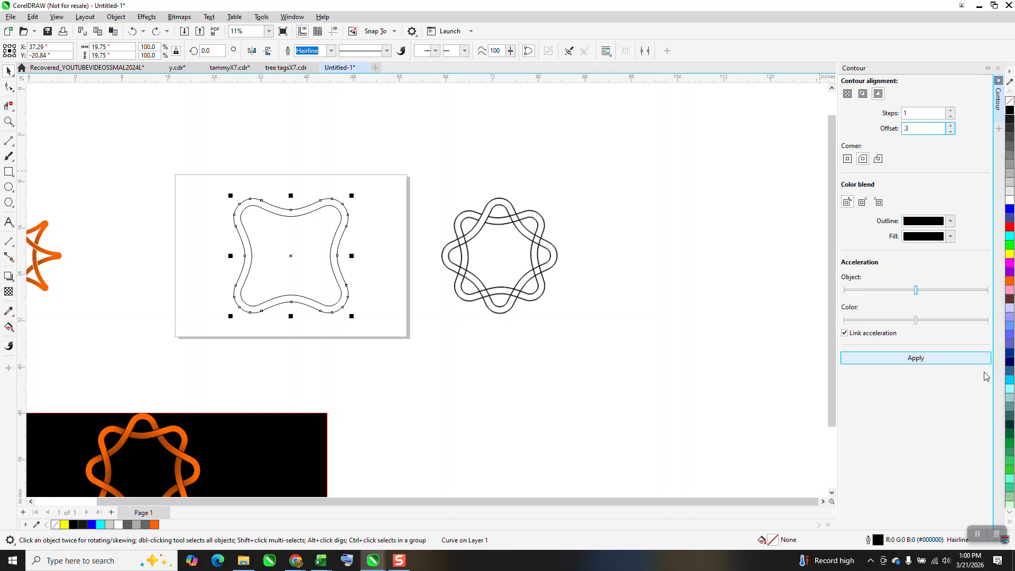
click(918, 358)
click(478, 122)
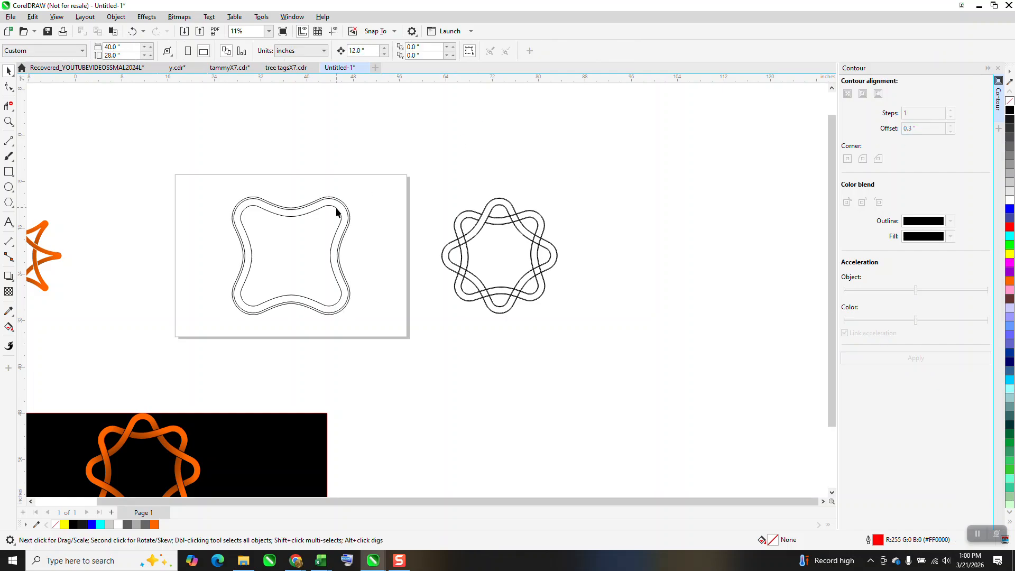
Apply a single inside contour with a 0.3 inch offset to the band's inner curve.
click(337, 213)
click(863, 94)
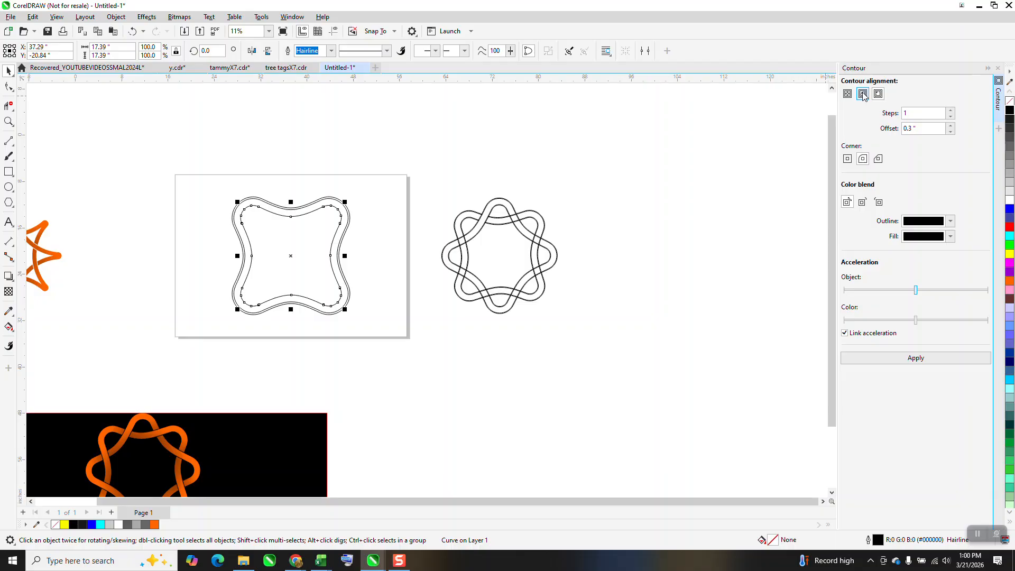
click(914, 355)
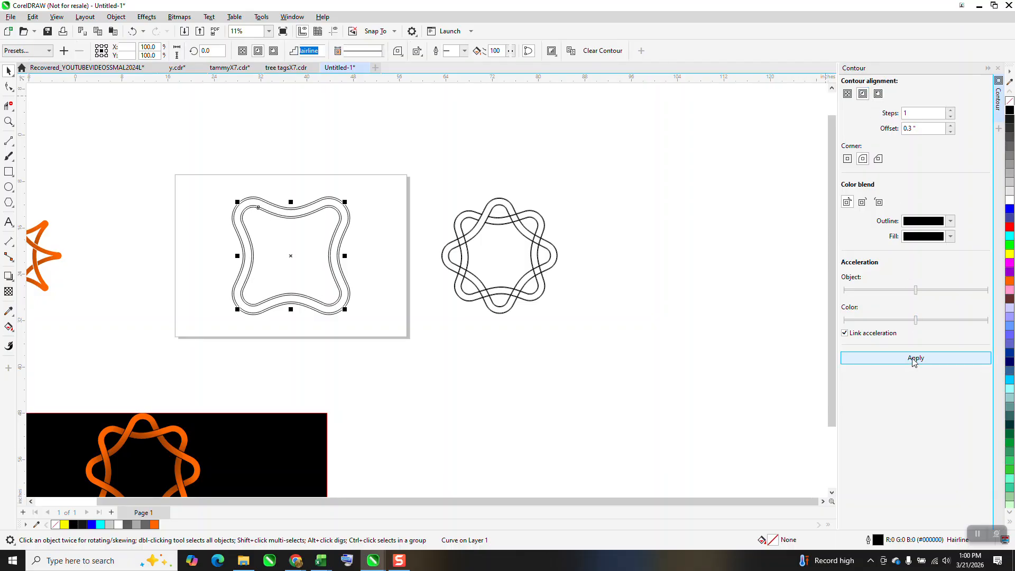
Break the contours apart from the band's curves and group the four outlines.
mouse_move(221, 228)
mouse_down()
mouse_move(446, 354)
mouse_move(442, 345)
mouse_up()
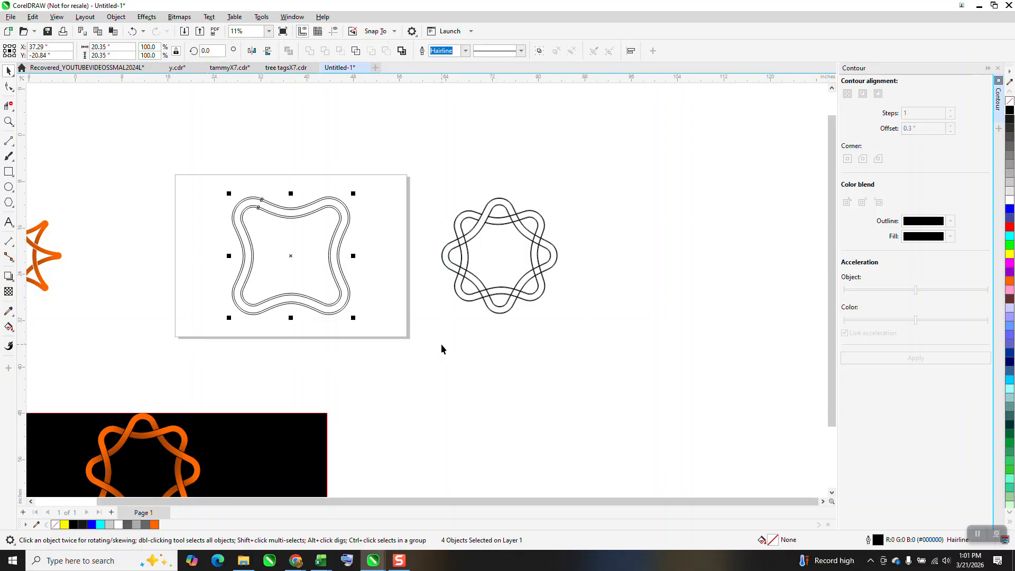
click(116, 16)
click(156, 261)
drag(203, 159, 394, 326)
key(ctrl+g)
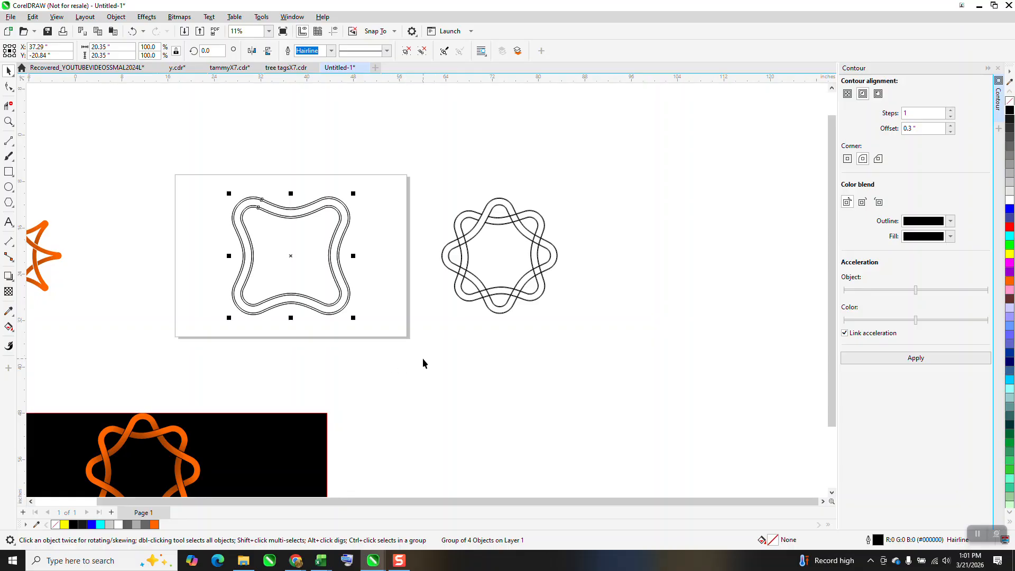
Create a copy of the grouped band rotated 45° about its centre.
click(206, 51)
text(45)
key(Return)
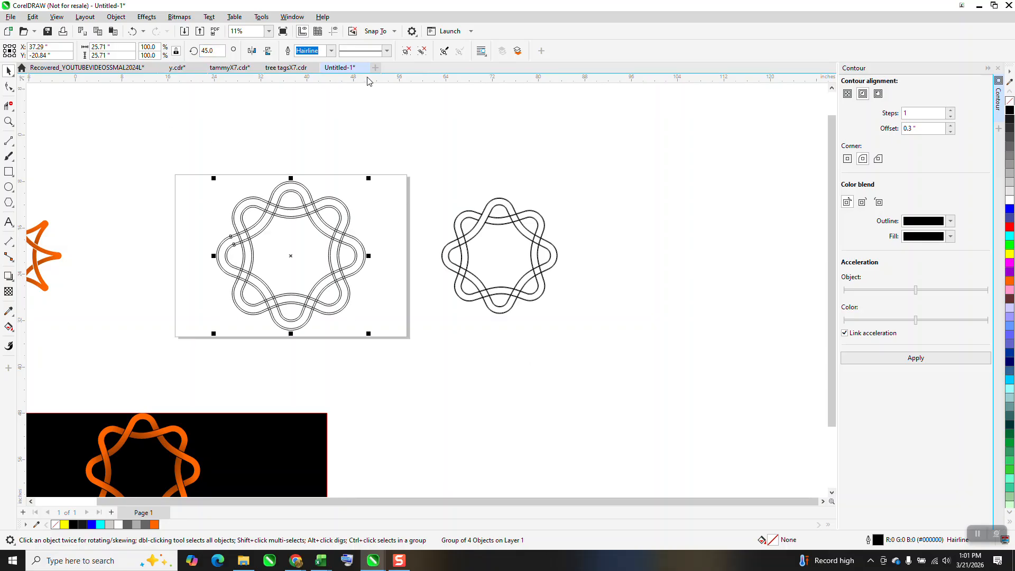
Move the outlined reference knot farther right and place a grouped duplicate of the two bands 36 inches right of the original.
click(545, 244)
drag(545, 244, 775, 234)
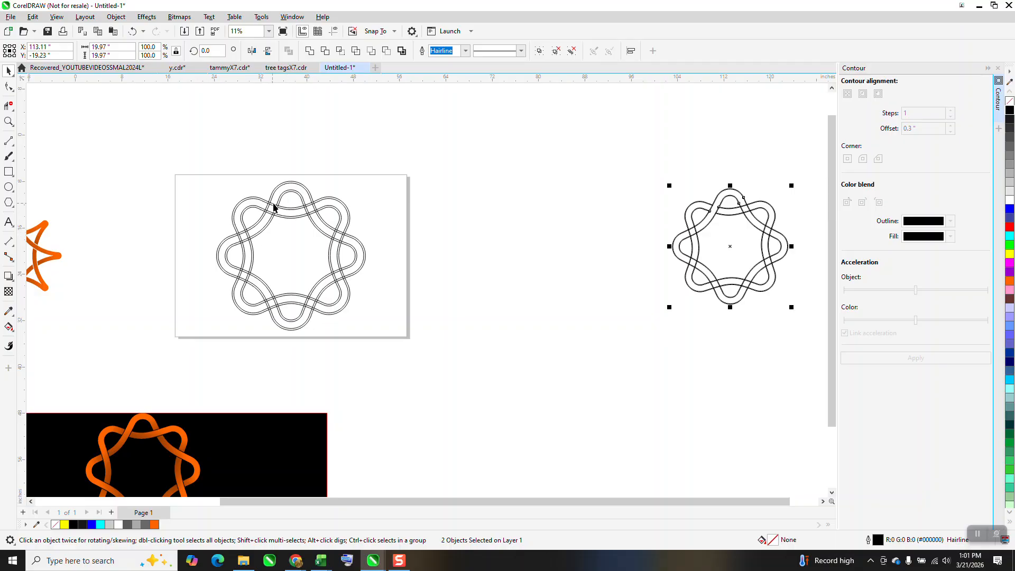
click(9, 70)
drag(194, 157, 405, 354)
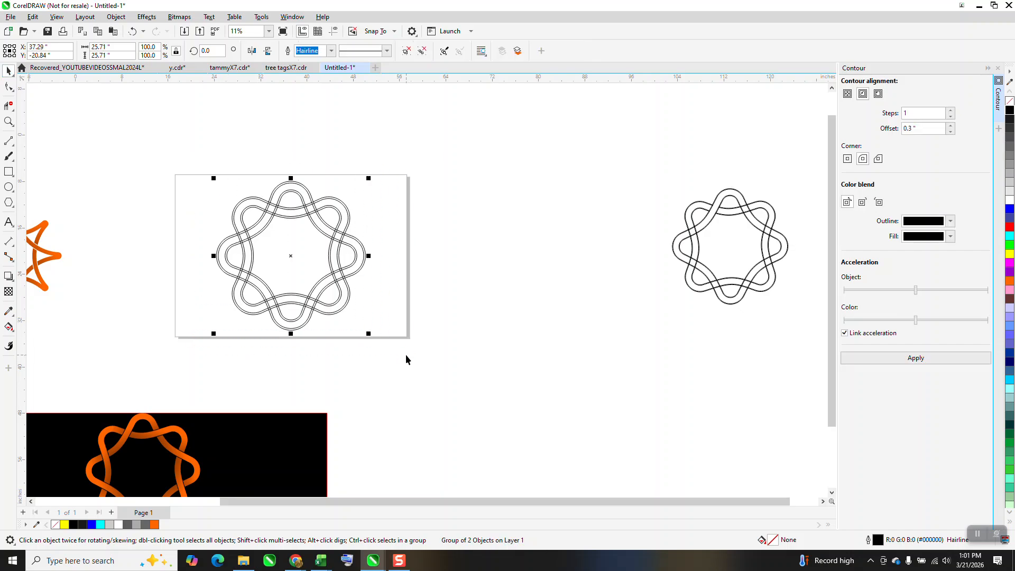
key(ctrl+g)
key(ctrl+d)
key(Right)
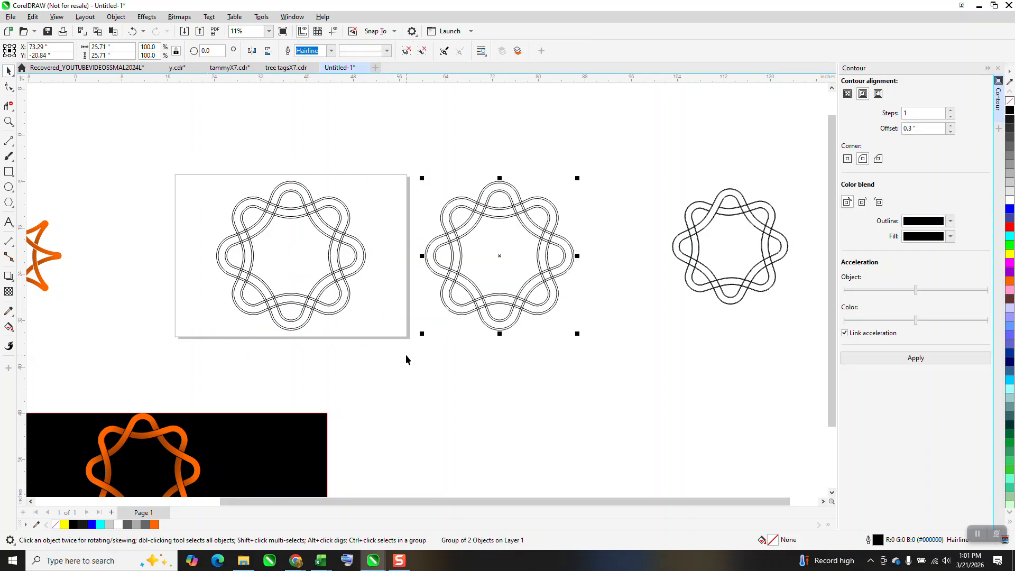
Smart-fill the adjoining band segments from the top lobe down to its lower-left crossing in cyan with no outline.
click(9, 122)
drag(140, 159, 503, 351)
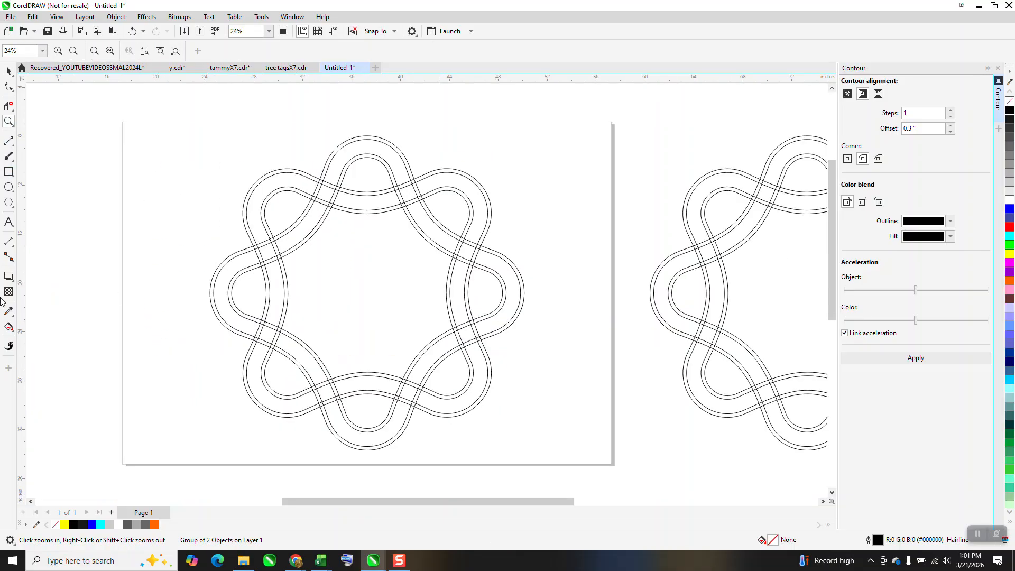
click(9, 328)
click(13, 334)
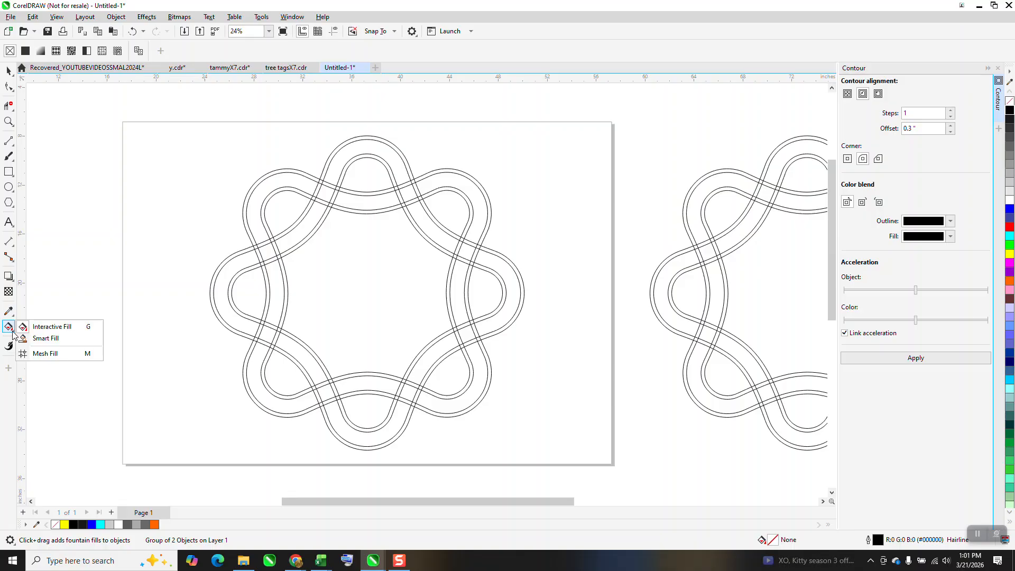
click(38, 337)
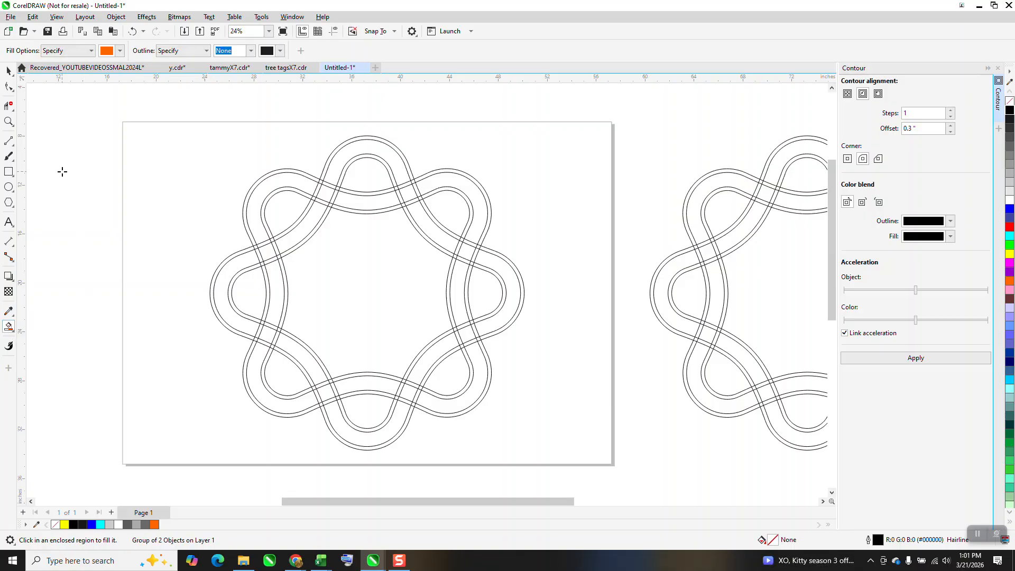
click(120, 50)
click(189, 117)
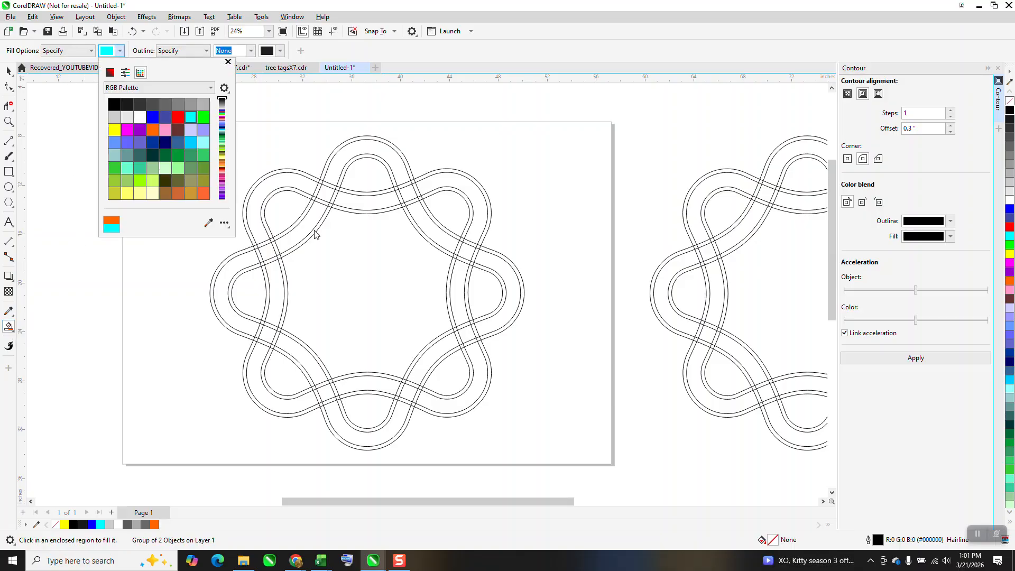
click(305, 230)
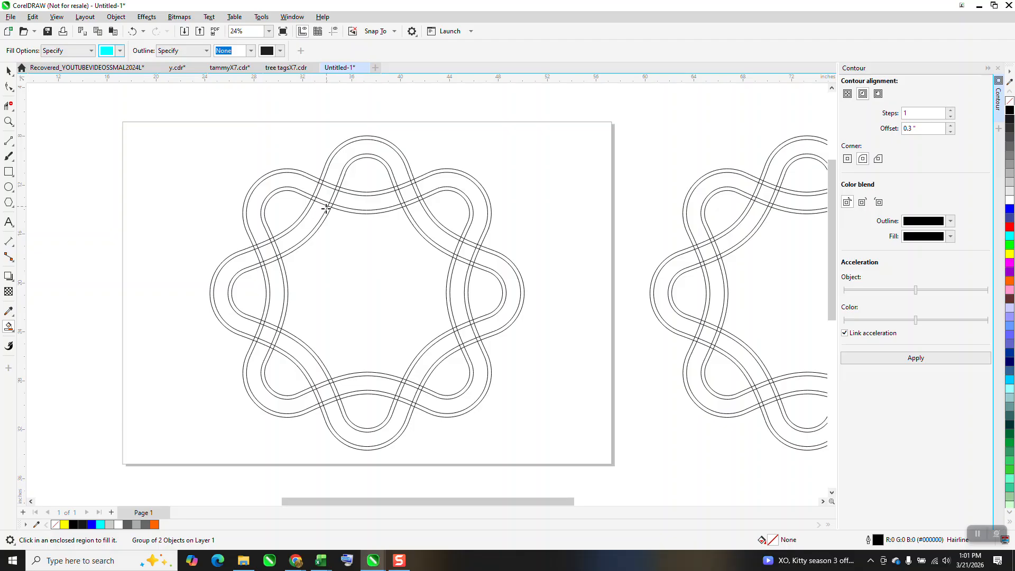
click(313, 218)
click(326, 195)
click(332, 174)
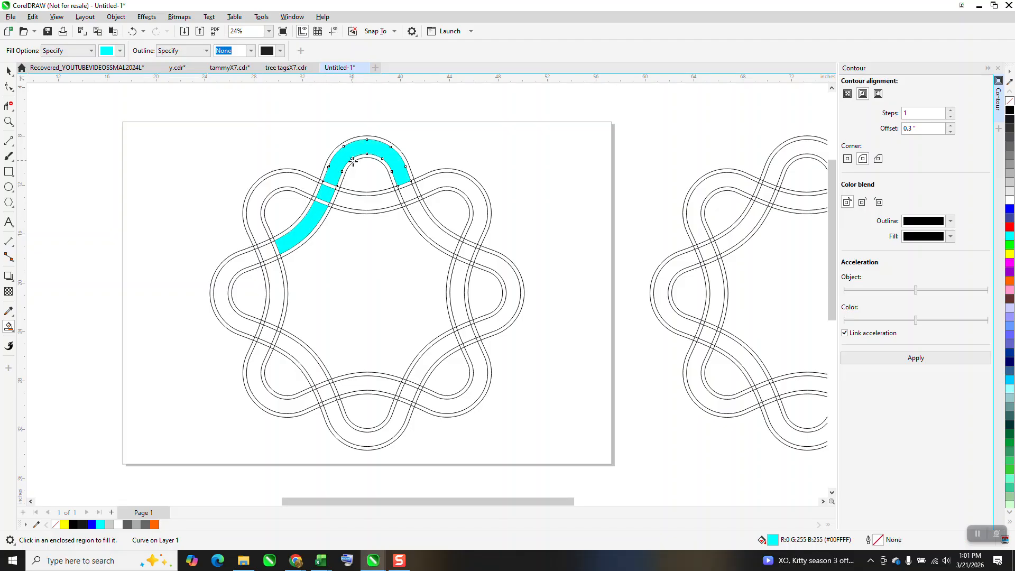
click(323, 200)
Move the knot outlines 36 inches left off the cyan pieces and weld the five pieces into one curve.
click(8, 71)
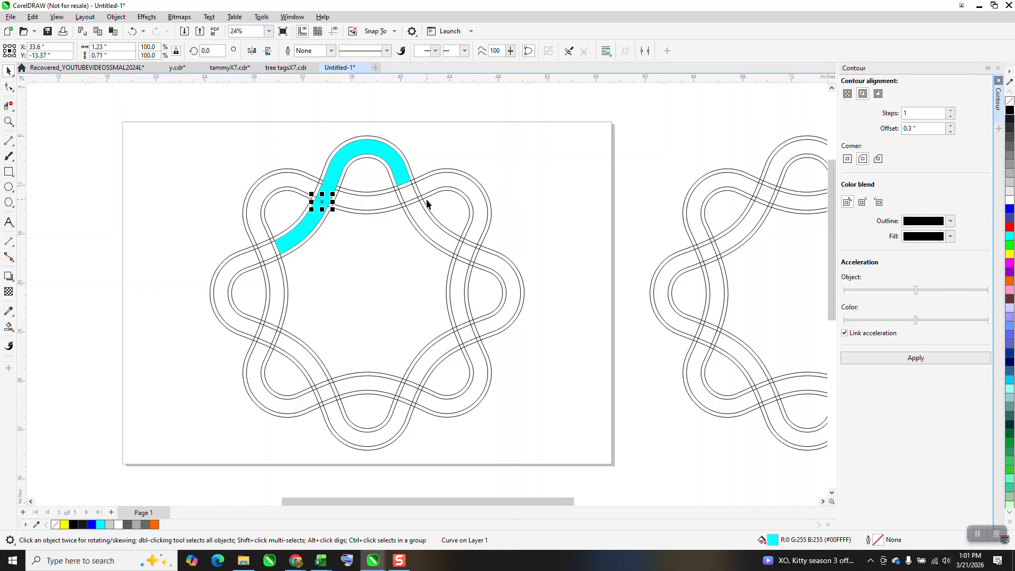
click(431, 197)
key(Left)
key(Left)
key(Left)
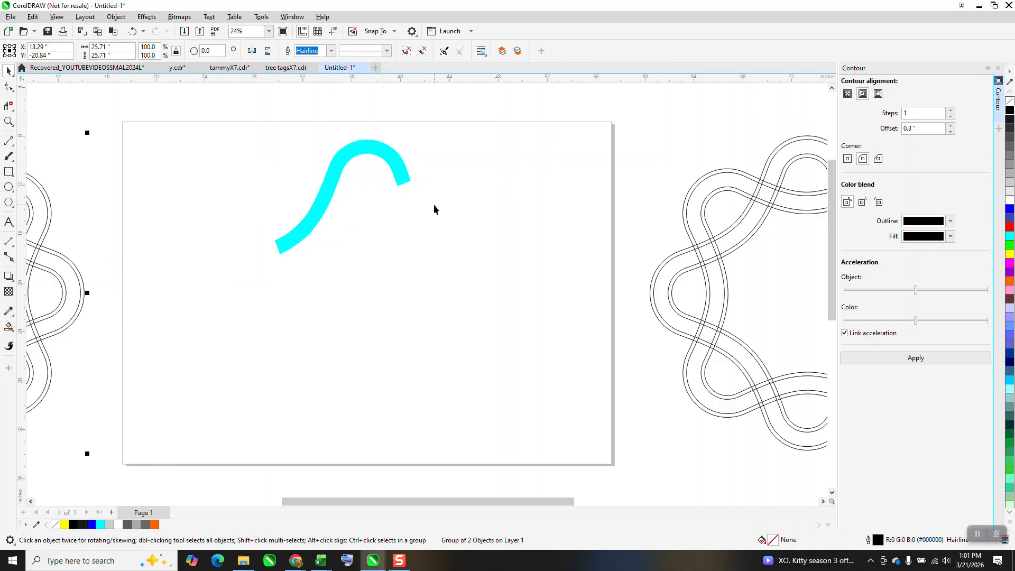
drag(475, 306, 477, 306)
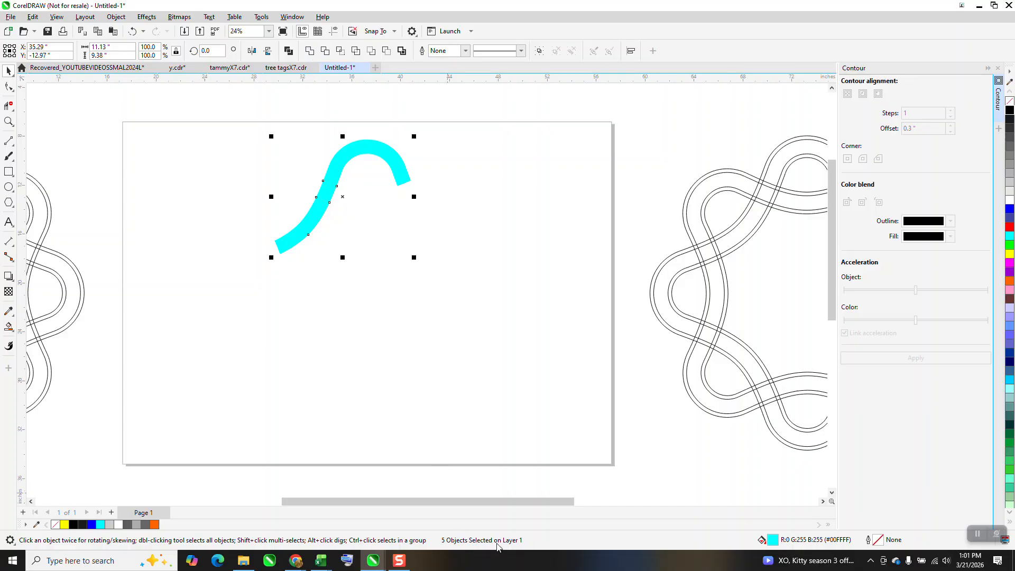
click(310, 51)
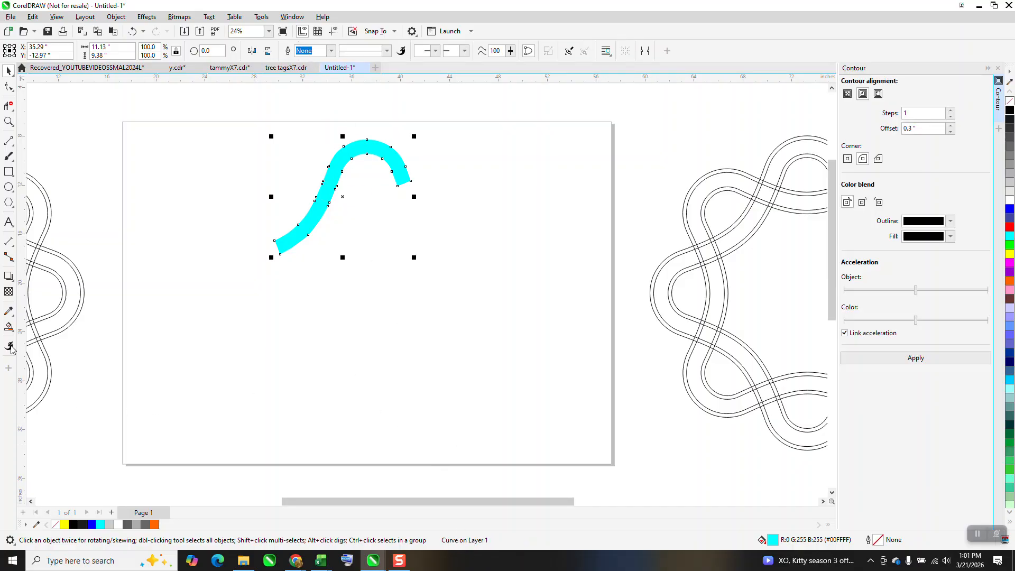
Give the cyan curve a linear fountain fill from cyan at the top to black below, with an extra cyan stop midway.
click(9, 330)
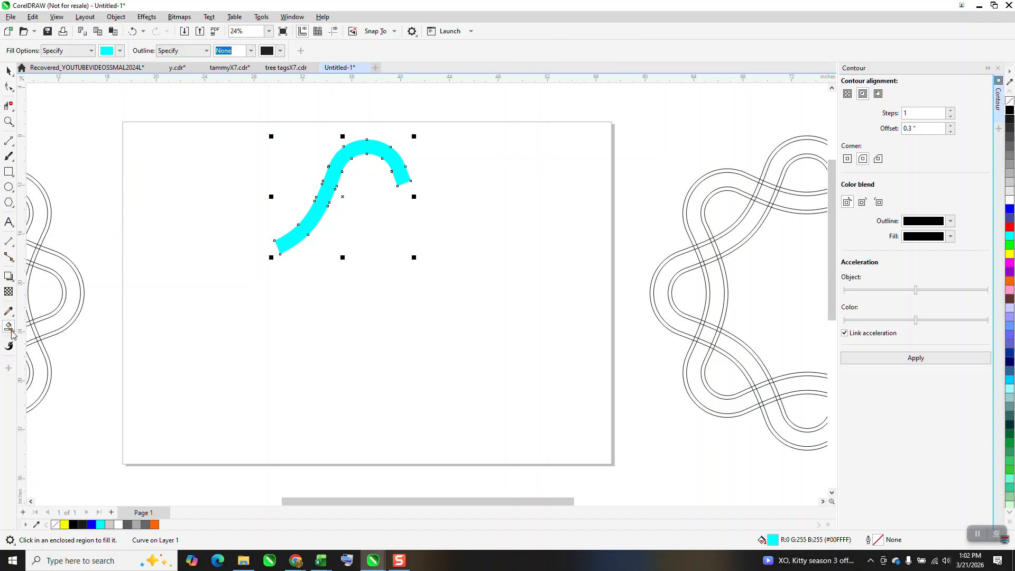
click(17, 335)
click(39, 328)
drag(352, 145, 377, 218)
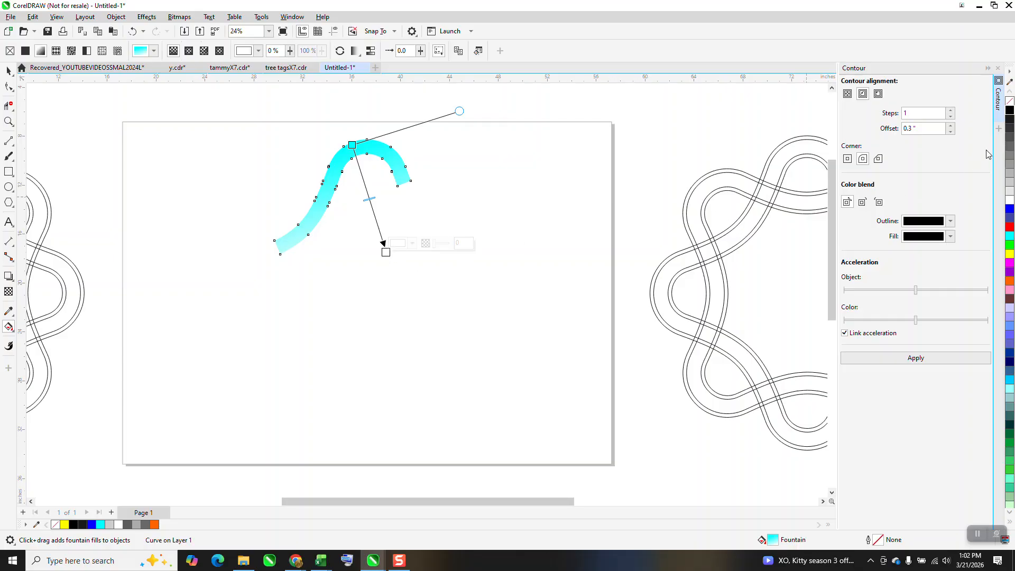
drag(1010, 116, 387, 252)
mouse_move(459, 111)
mouse_down()
mouse_move(444, 91)
mouse_move(450, 101)
mouse_up()
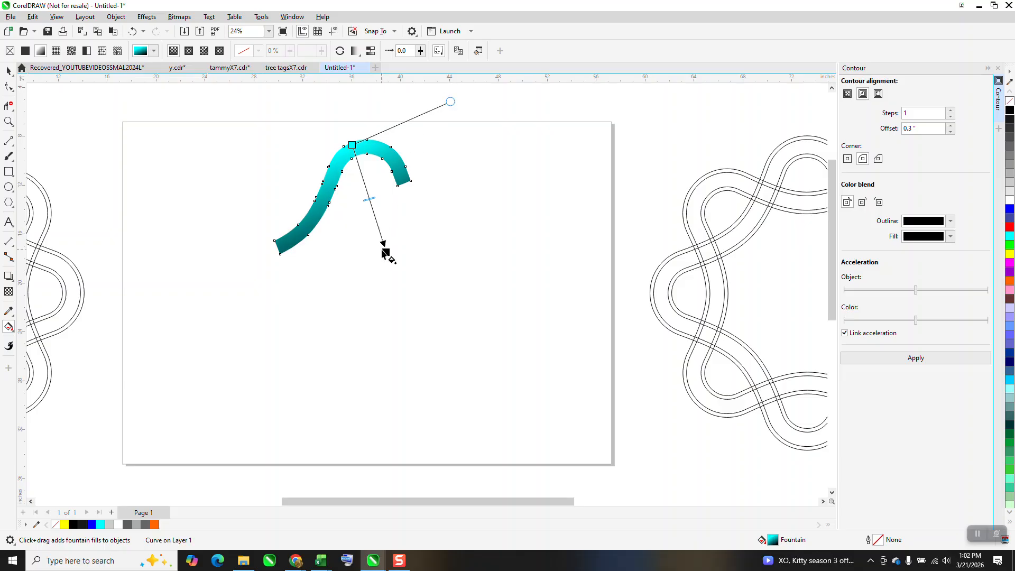
drag(386, 252, 382, 209)
drag(1010, 238, 366, 172)
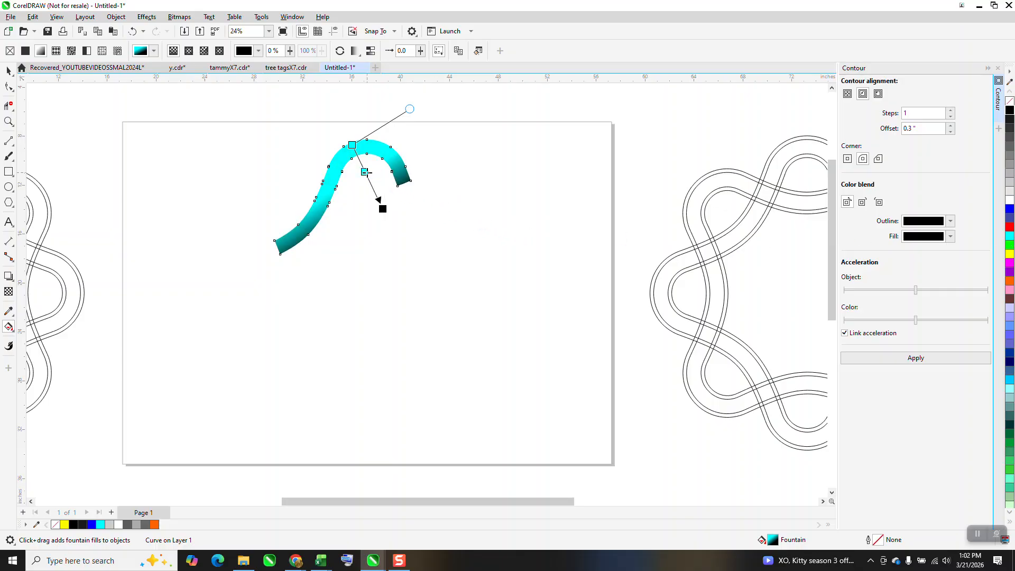
Copy the shaded curve around the knot's centre in 45° rotations until eight pieces form the interlaced knot.
click(8, 71)
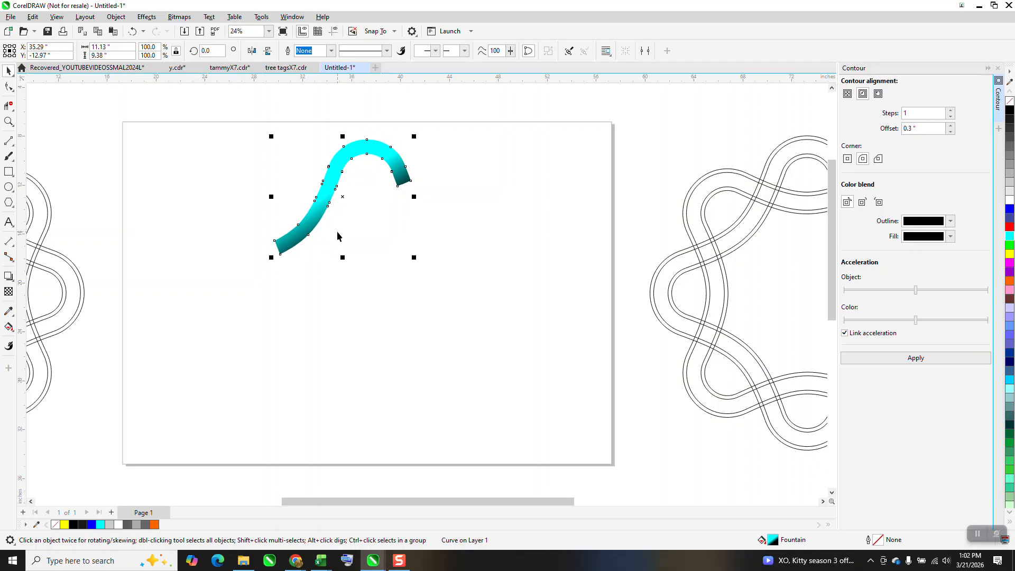
click(223, 49)
key(Return)
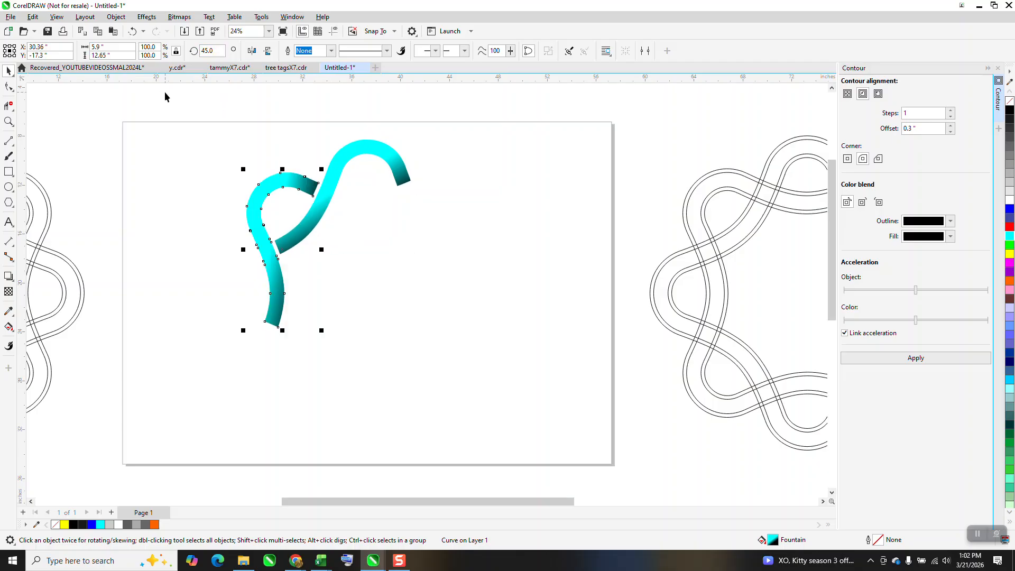
key(ctrl+d)
key(ctrl+d)
key(ctrl+d)
key(ctrl+d)
key(ctrl+d)
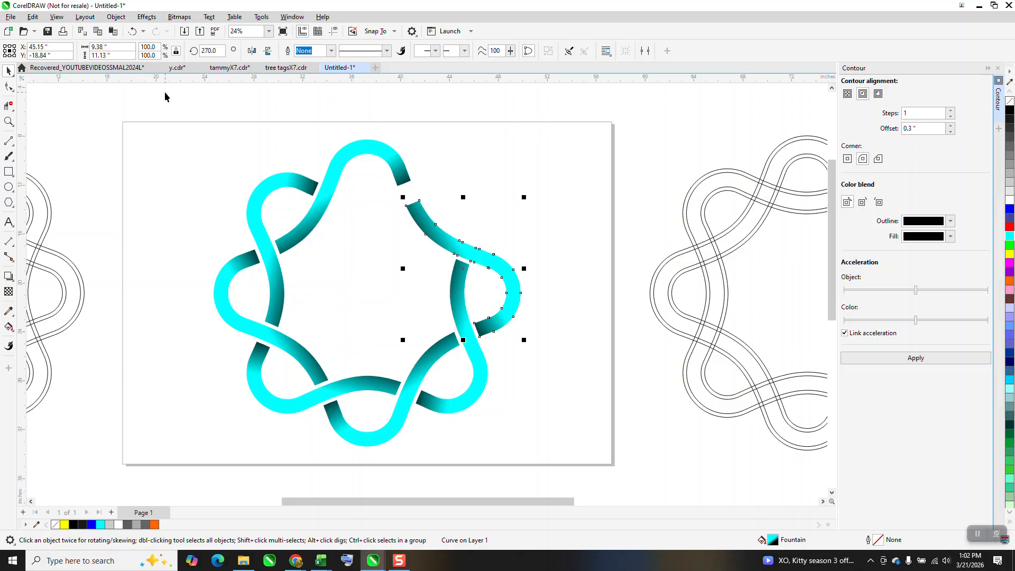
key(ctrl+d)
Move the black rectangle behind the cyan knot and stretch its height to 27.78 inches.
scroll(379, 268, down, 4)
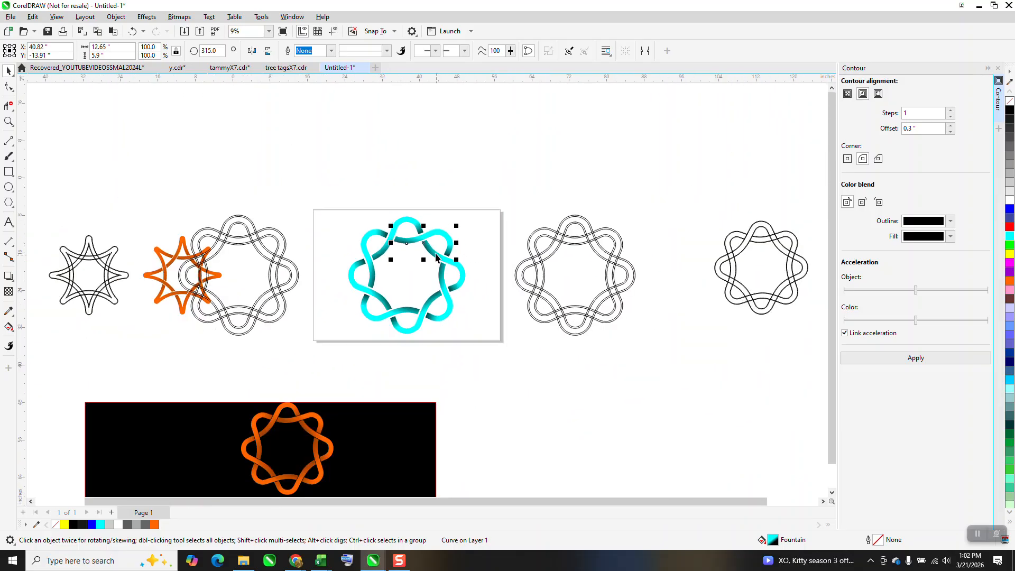
drag(400, 440, 455, 251)
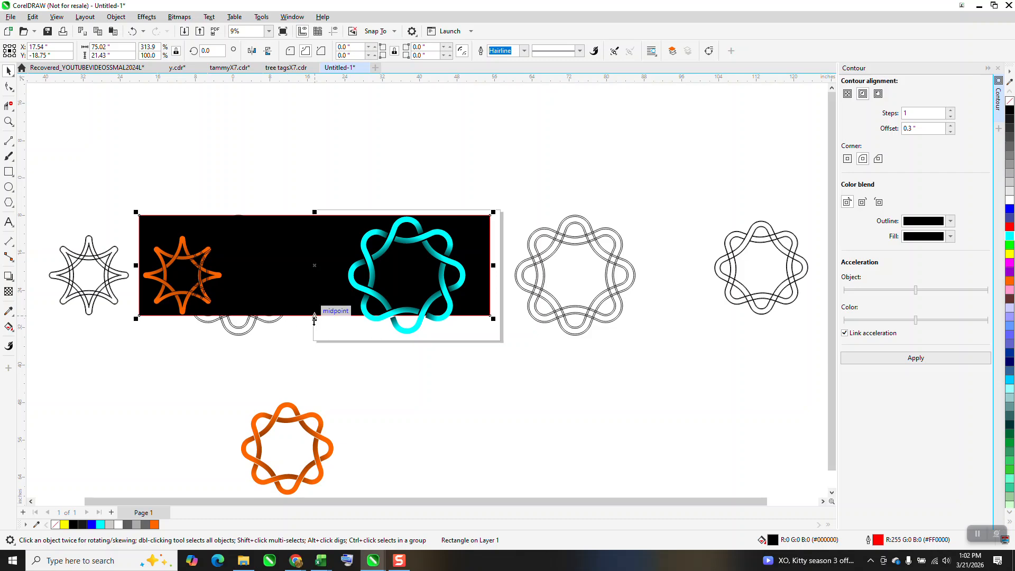
drag(314, 319, 315, 348)
Group the cyan knot's pieces, move it down 48 inches, and place the black rectangle behind the orange and cyan knots.
drag(340, 191, 474, 367)
key(ctrl+g)
key(Down)
key(Down)
key(Down)
key(Down)
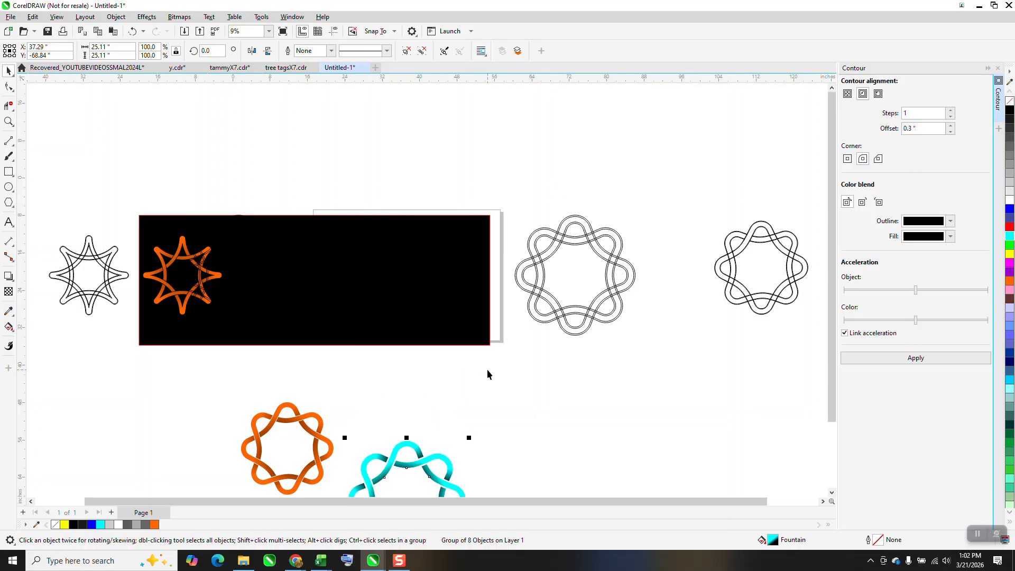
drag(476, 285, 454, 454)
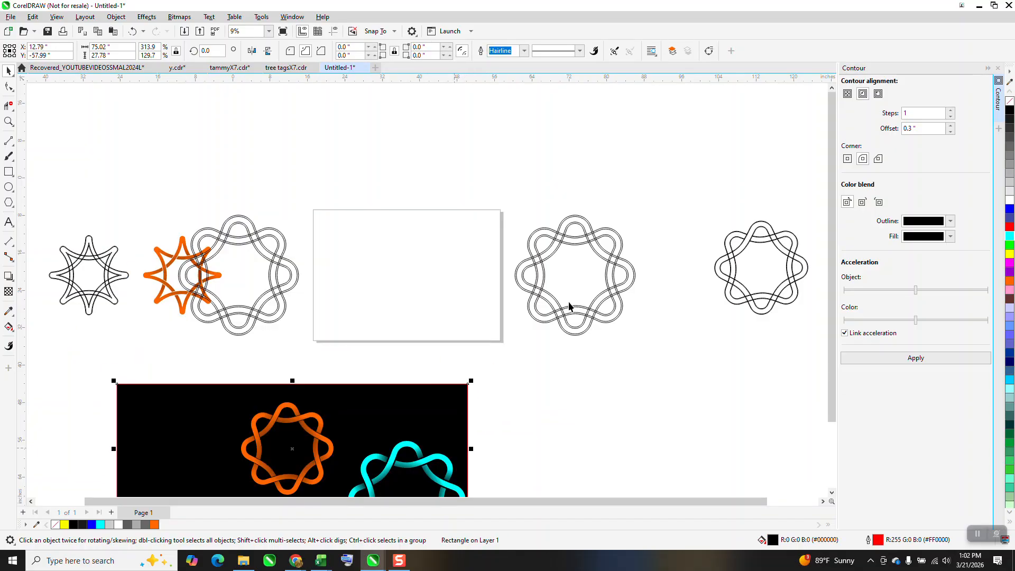
Move the spare knot outline group 36 inches left onto the empty page.
drag(504, 200, 700, 386)
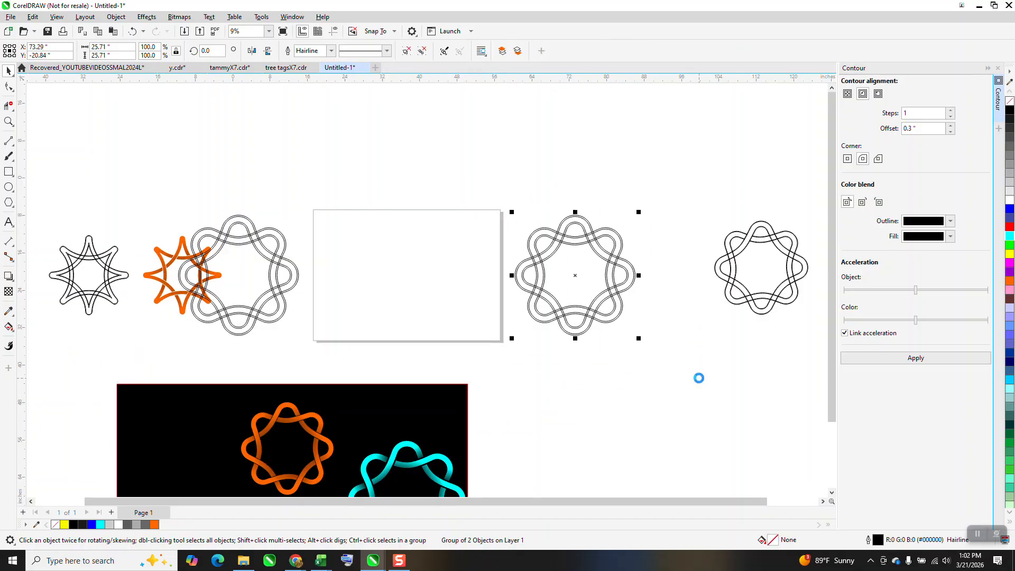
key(Left)
key(Left)
key(Left)
drag(328, 189, 478, 317)
Delete the virtual line segments that cut across the band at the crossing just left of the top lobe.
click(8, 122)
drag(331, 211, 567, 361)
click(8, 106)
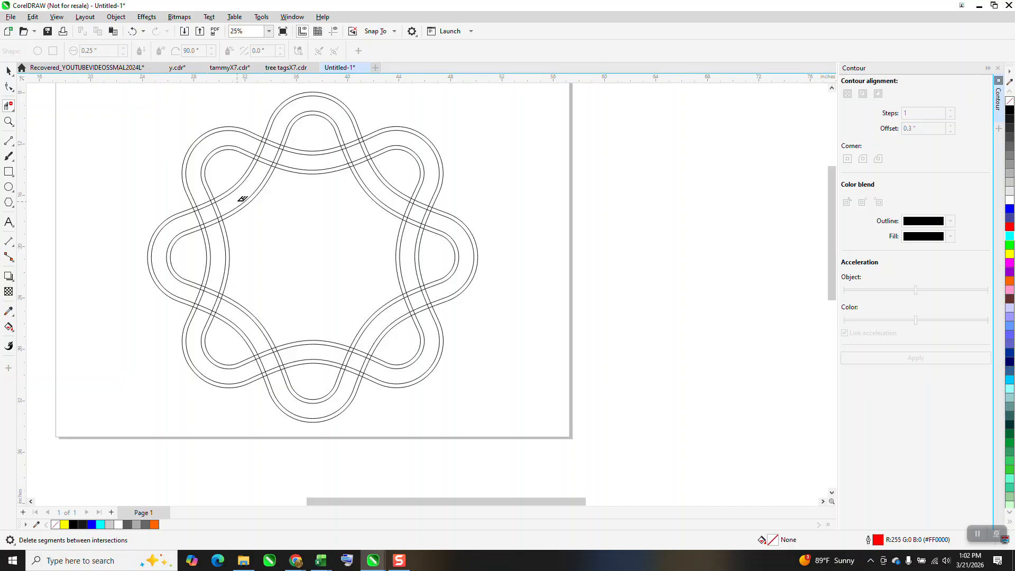
drag(264, 173, 279, 144)
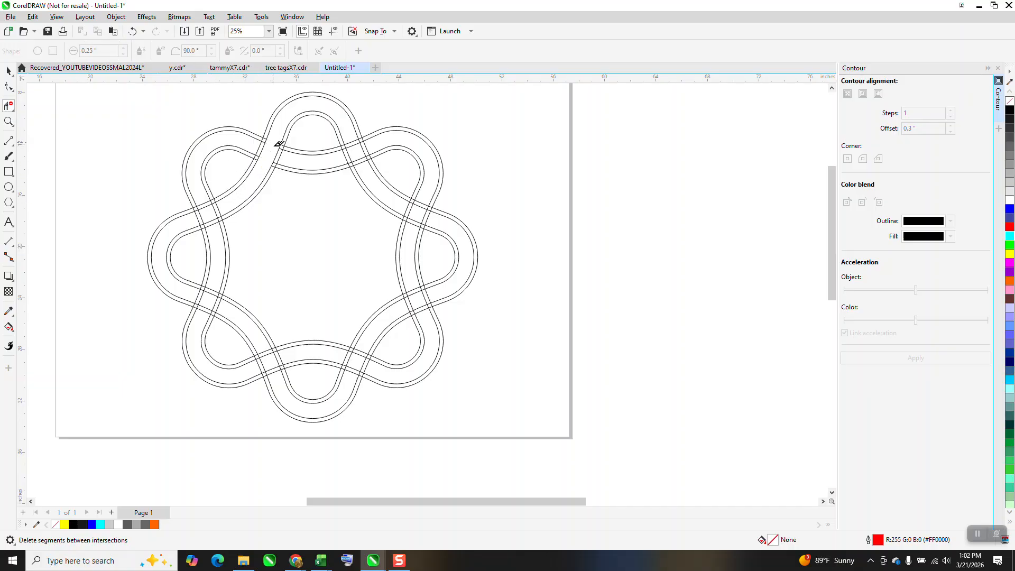
Smart-fill the opened-up band region running from the top lobe through the cleared crossing in cyan with no outline.
click(8, 327)
click(12, 331)
click(52, 338)
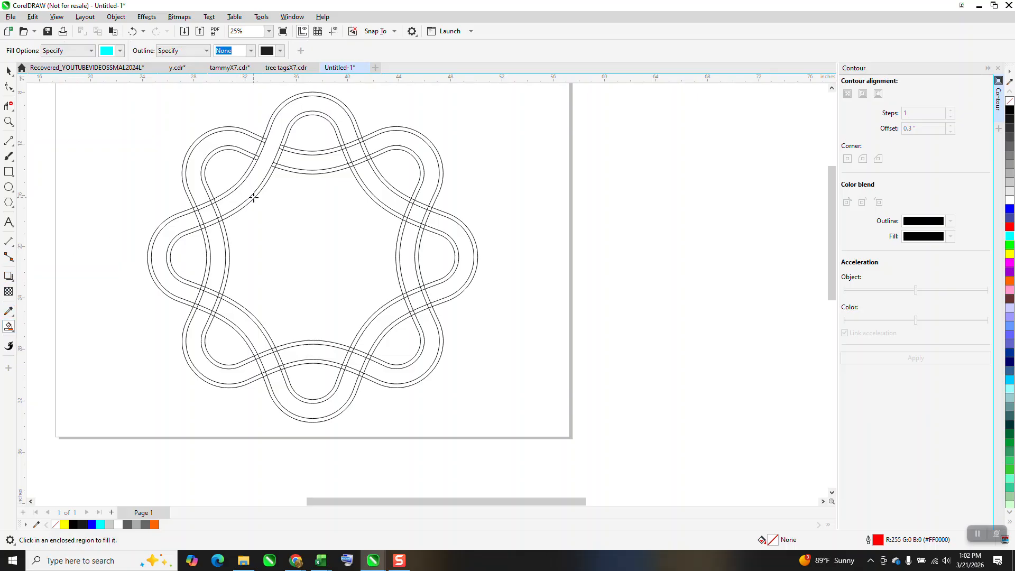
click(249, 191)
Move the knot outline group to the right, clear of the cyan band piece.
click(11, 71)
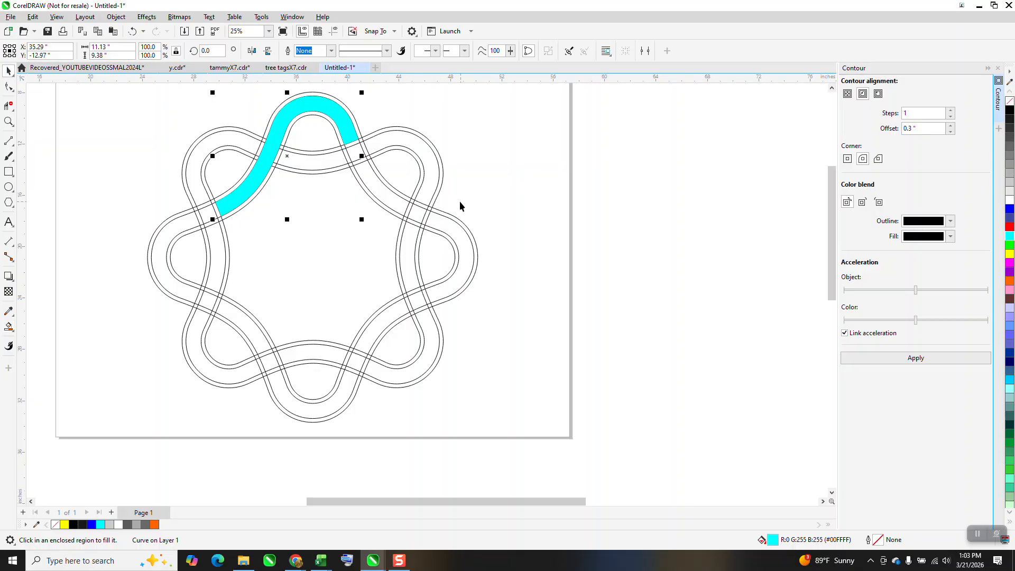
click(435, 203)
key(Right)
key(Right)
key(Right)
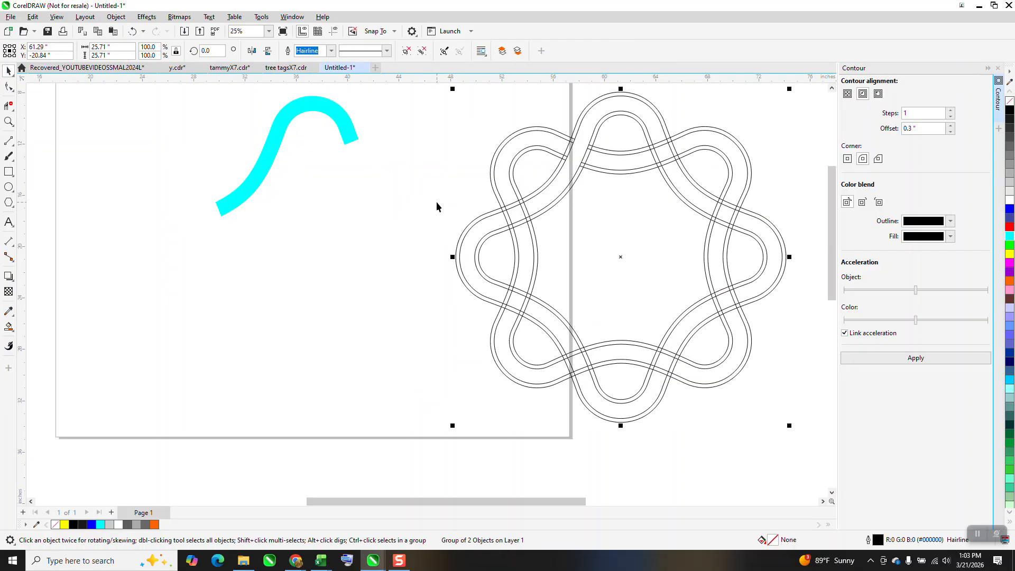
Apply a linear fountain fill to the cyan band piece, from cyan at the lobe's left shoulder down to black at lower right.
click(348, 137)
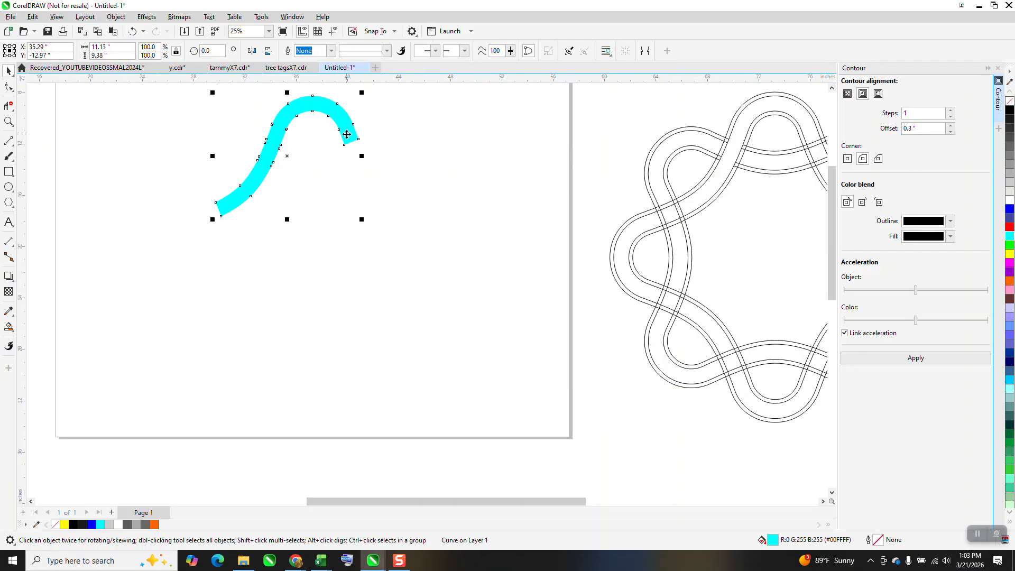
click(15, 335)
click(51, 339)
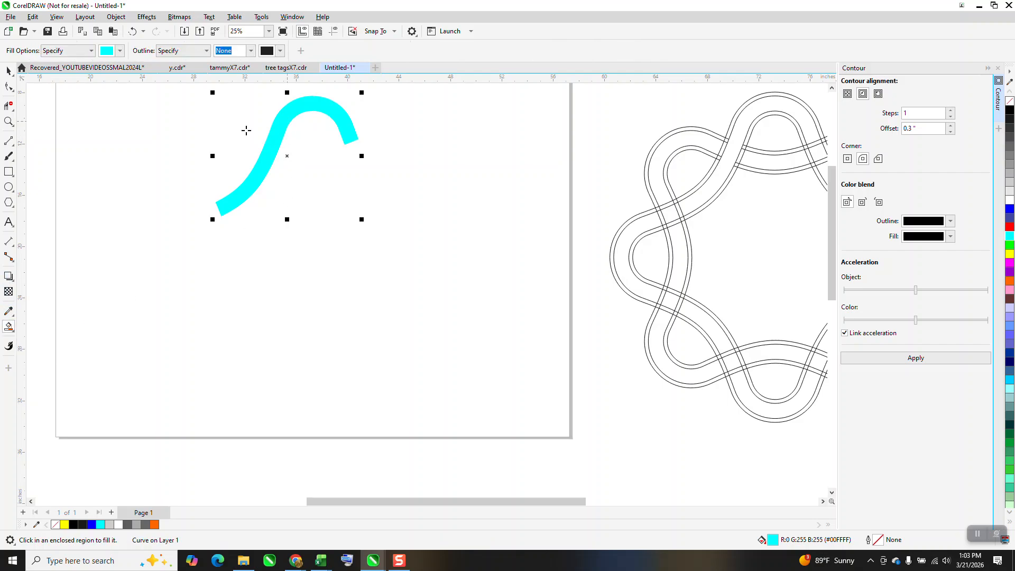
click(12, 328)
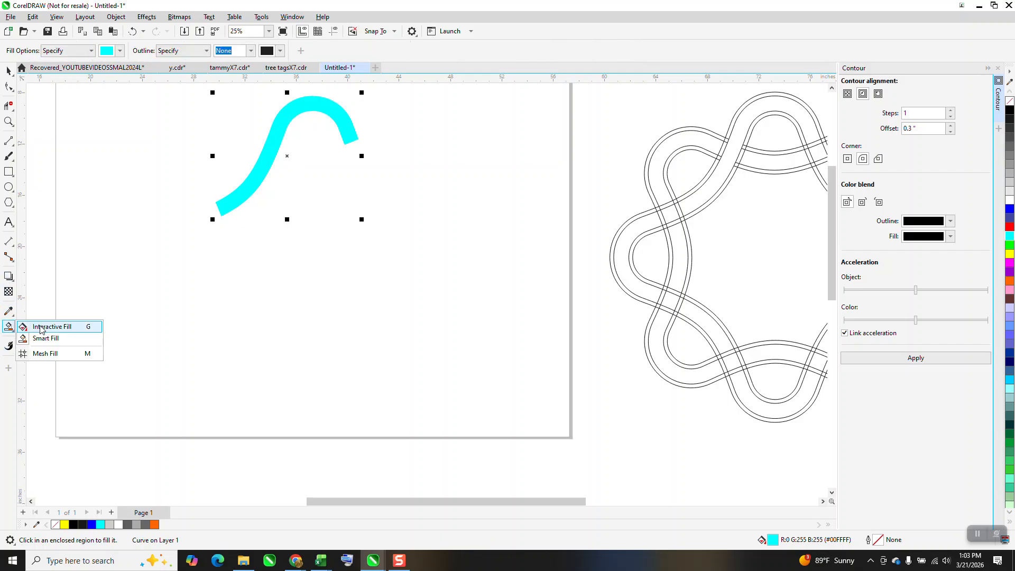
click(282, 113)
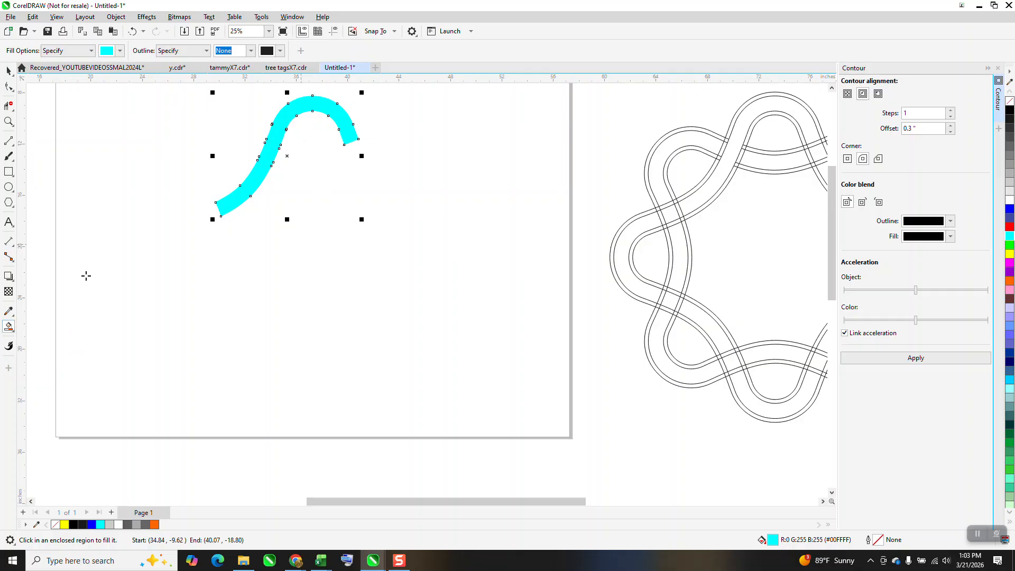
click(14, 333)
click(50, 327)
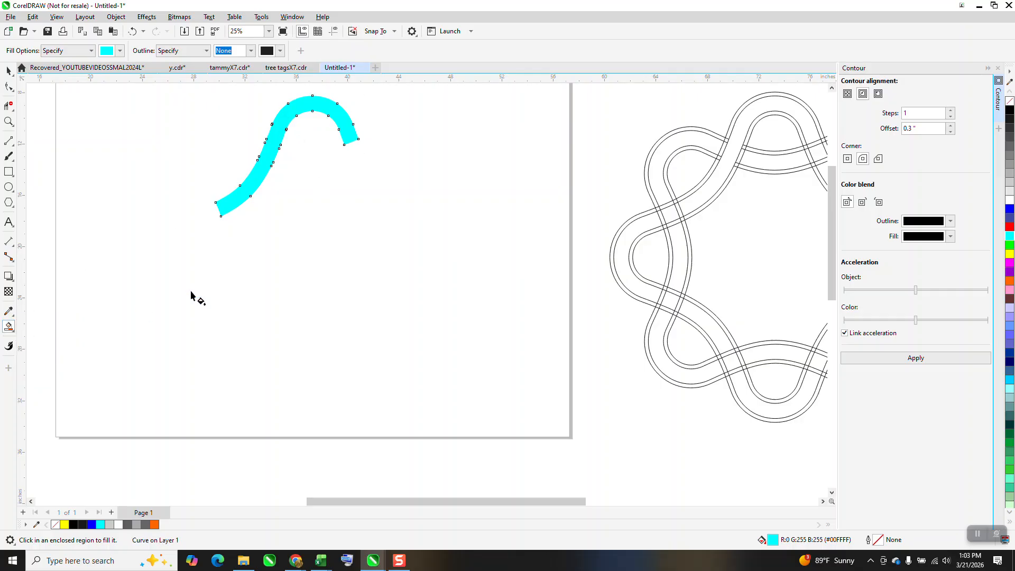
drag(288, 113, 341, 230)
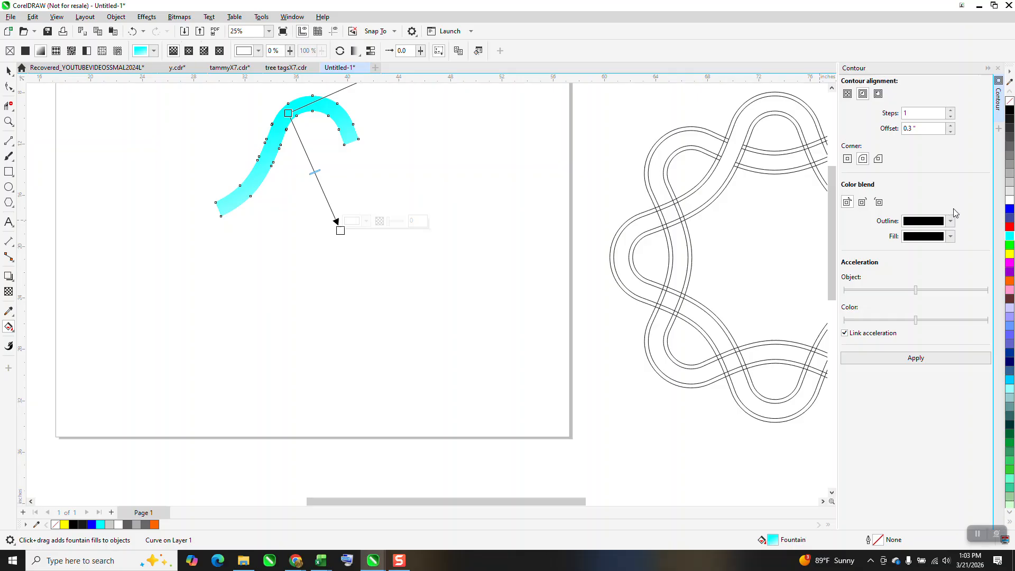
drag(1009, 113, 340, 231)
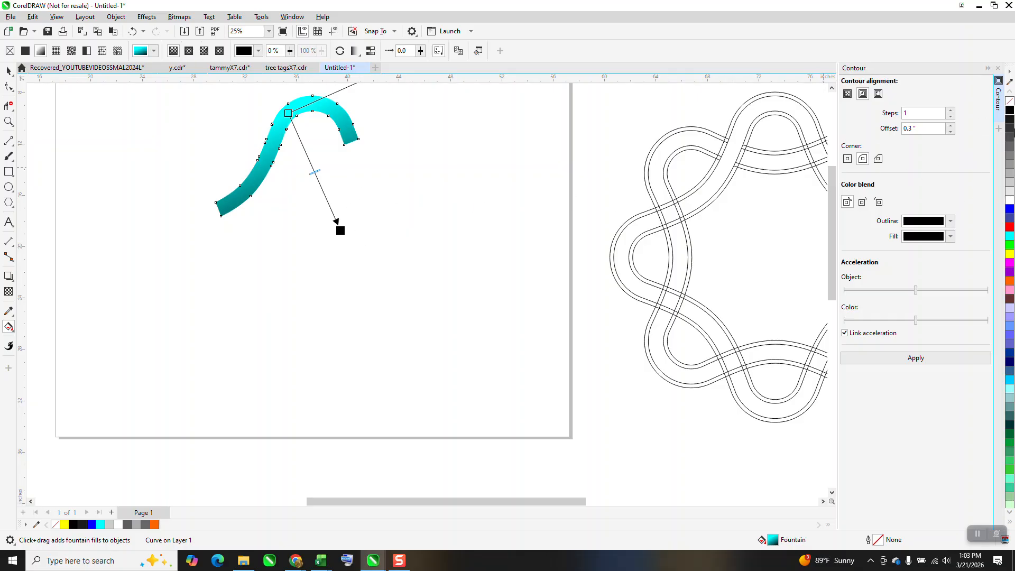
Add two cyan stops near the gradient's start with a white stop between them, and shorten the gradient slightly at its black end.
drag(1009, 236, 295, 129)
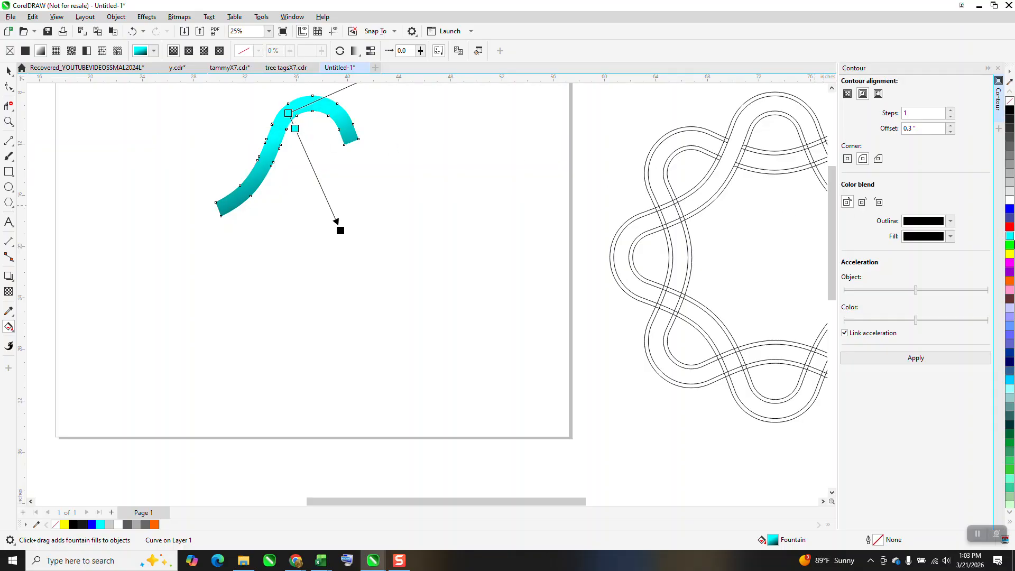
drag(1010, 244, 302, 146)
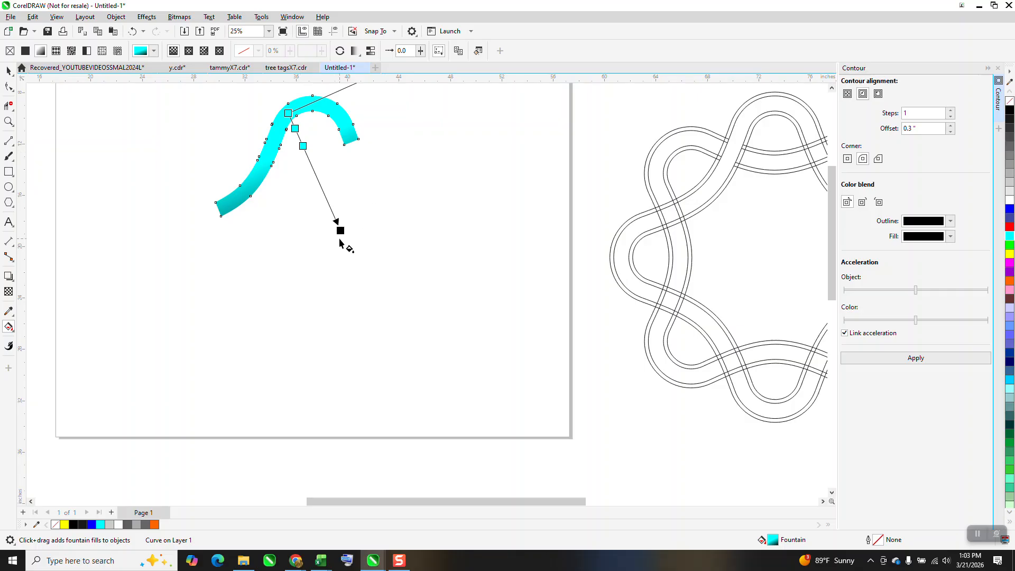
drag(341, 231, 342, 215)
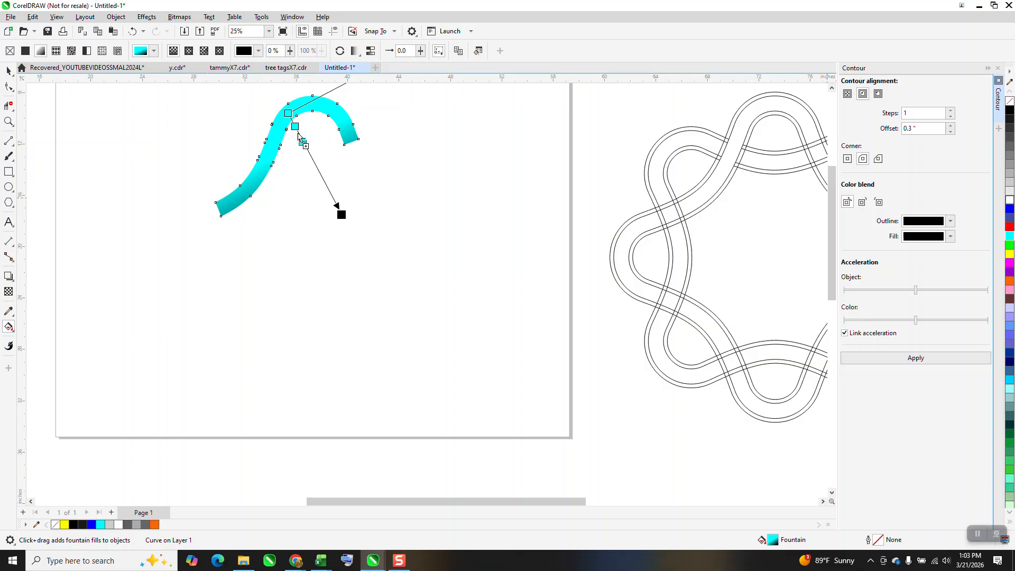
double_click(299, 135)
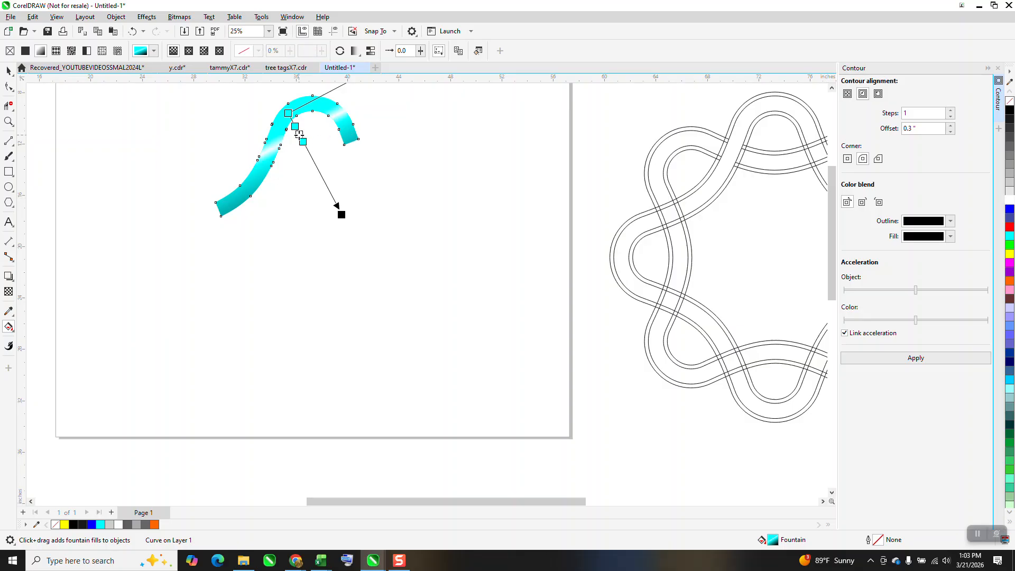
click(8, 71)
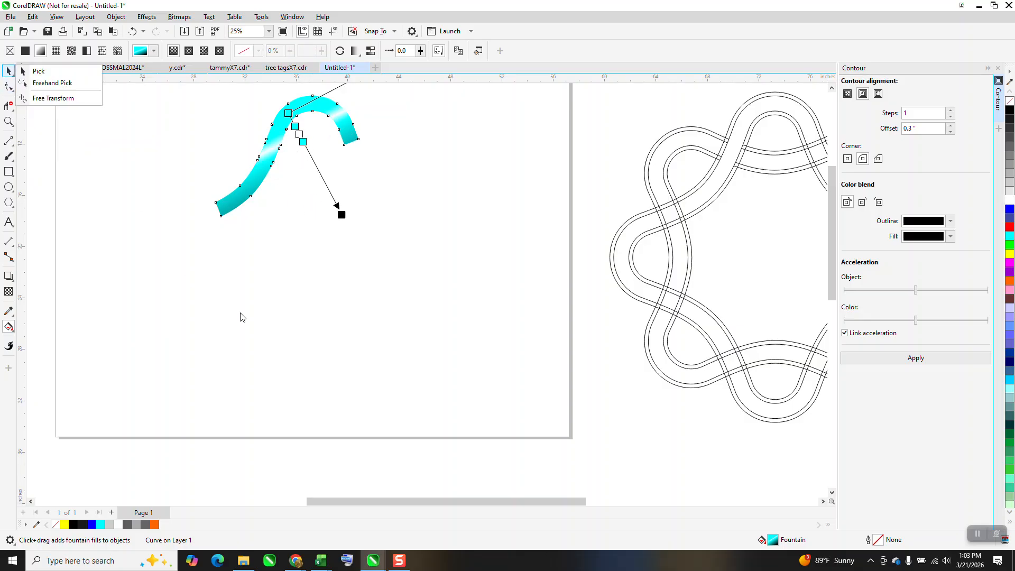
scroll(228, 312, down, 1)
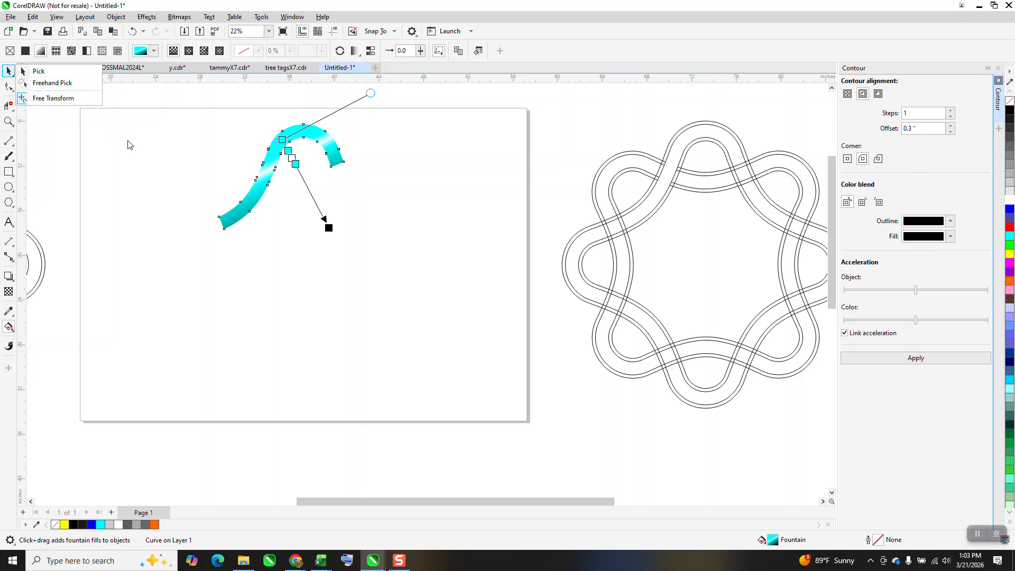
click(45, 111)
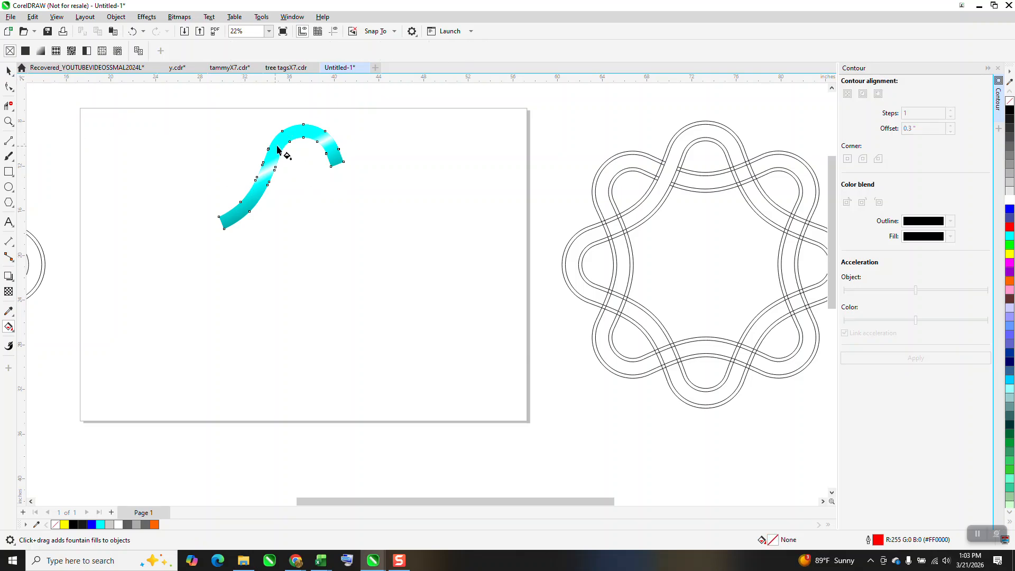
Try to rotate a copy of the two stacked band pieces by 45 degrees about their own centre.
key(space)
drag(163, 100, 434, 296)
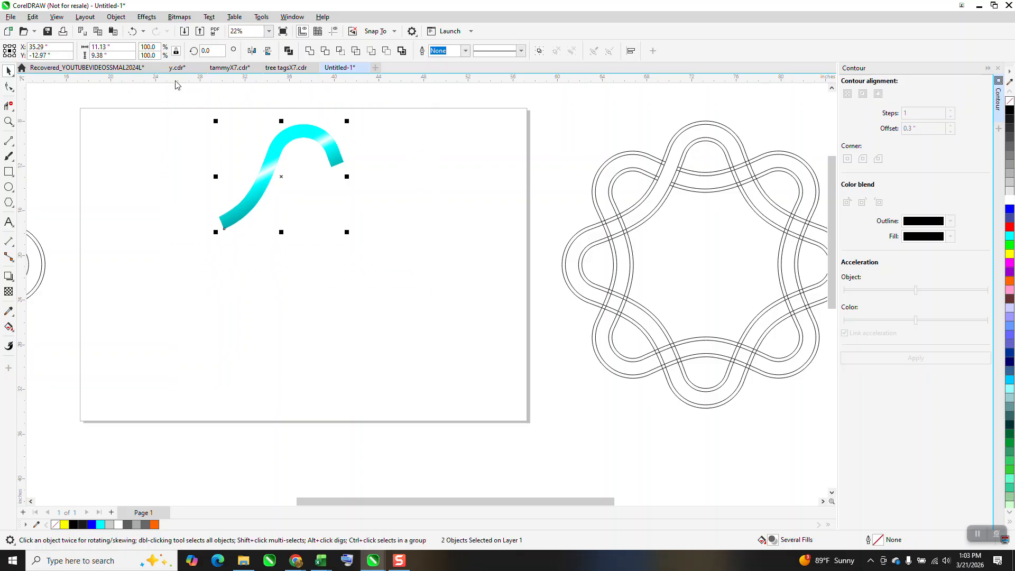
click(209, 51)
text(45)
key(ctrl+Return)
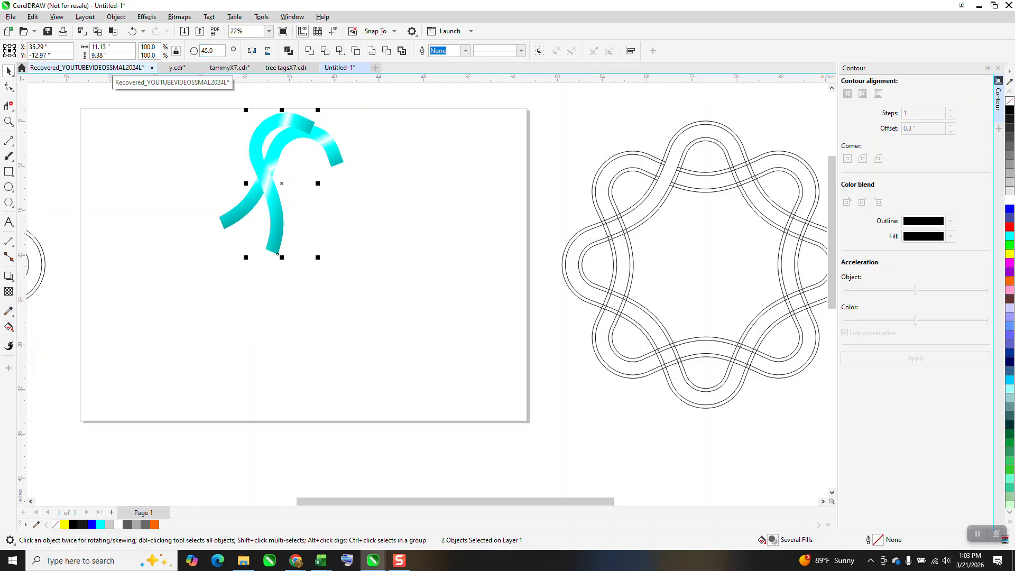
key(ctrl+z)
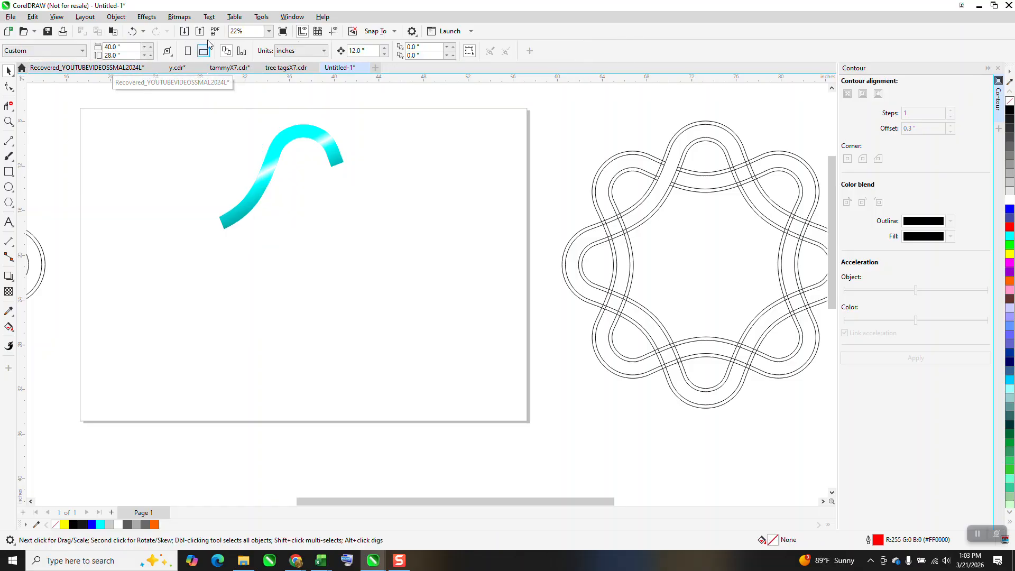
Move the plain cyan band piece 24 inches right from under the gradient piece, shifting the gradient piece 12 inches down and back.
click(311, 133)
key(ctrl+d)
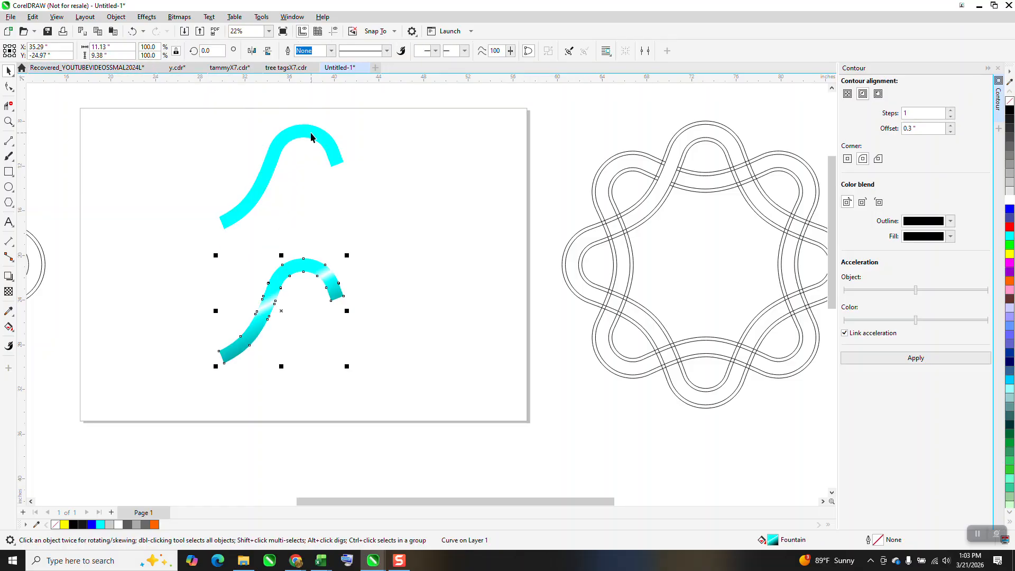
click(311, 134)
key(Right)
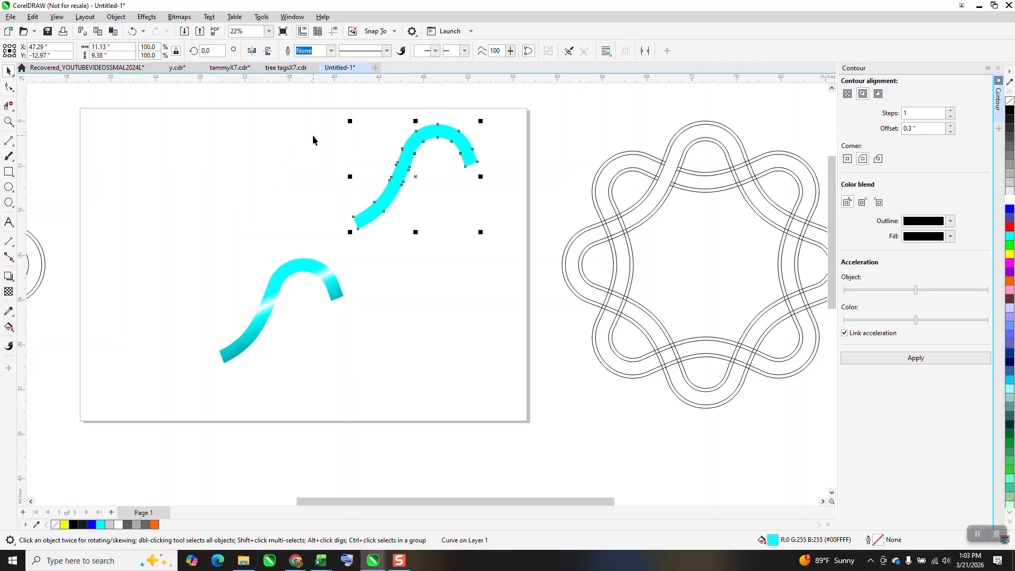
key(Right)
click(297, 265)
key(Up)
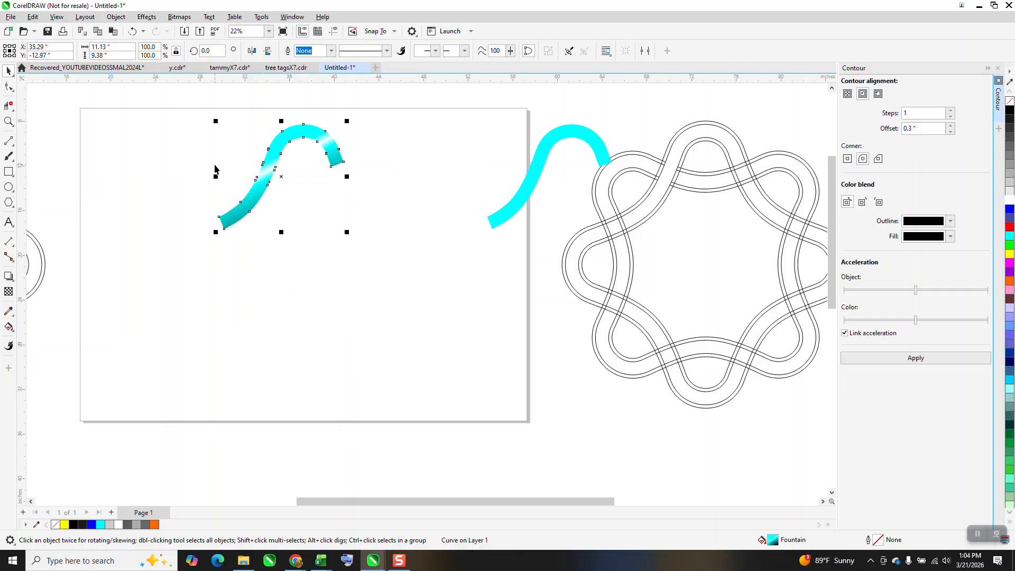
Rotate a copy of the gradient band piece by 45 degrees around the knot's centre, repeating until eight pieces close the ring.
double_click(206, 51)
text(45)
key(ctrl+Return)
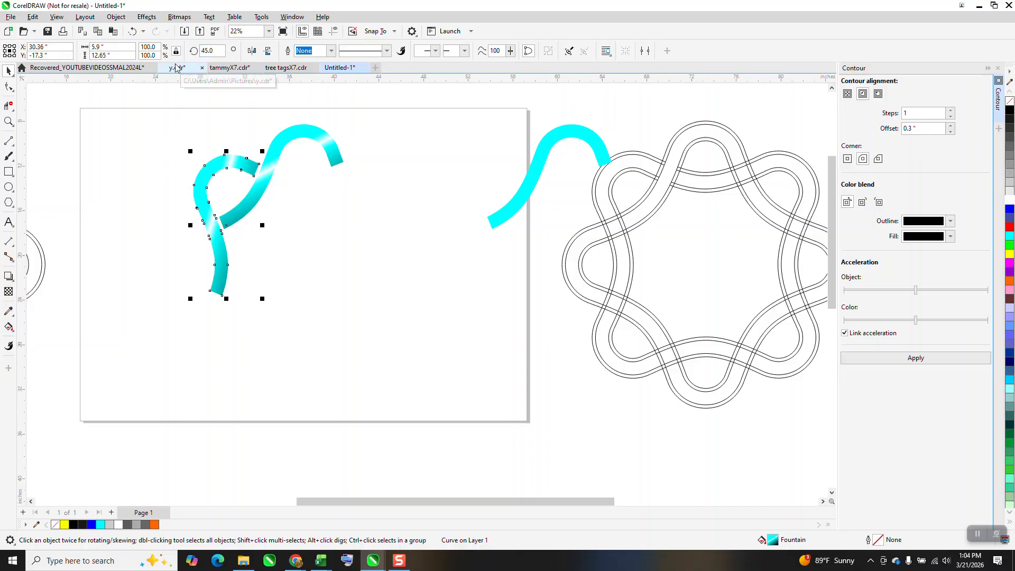
key(ctrl+r)
key(ctrl+r)
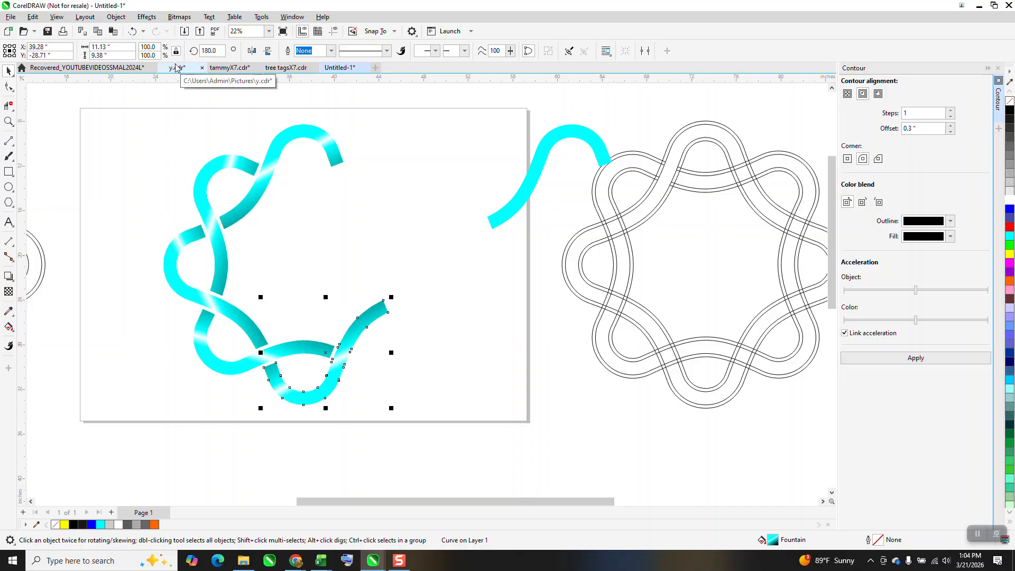
key(ctrl+r)
key(ctrl+r)
key(ctrl+r)
key(ctrl+r)
Move the black rectangle behind the new cyan knot, and back down behind the other cyan knot below the page for a close look.
scroll(347, 215, down, 2)
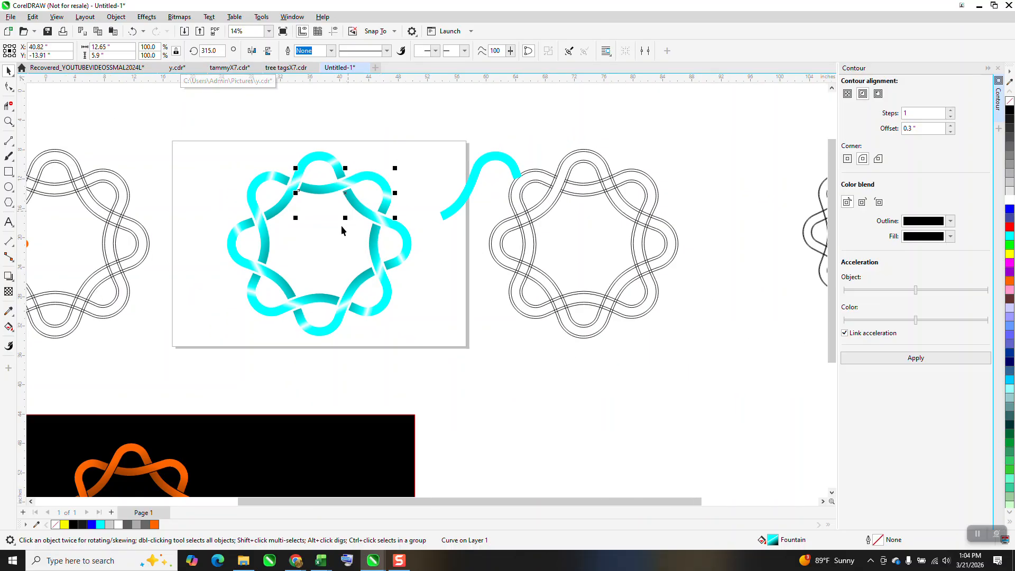
drag(354, 437, 393, 148)
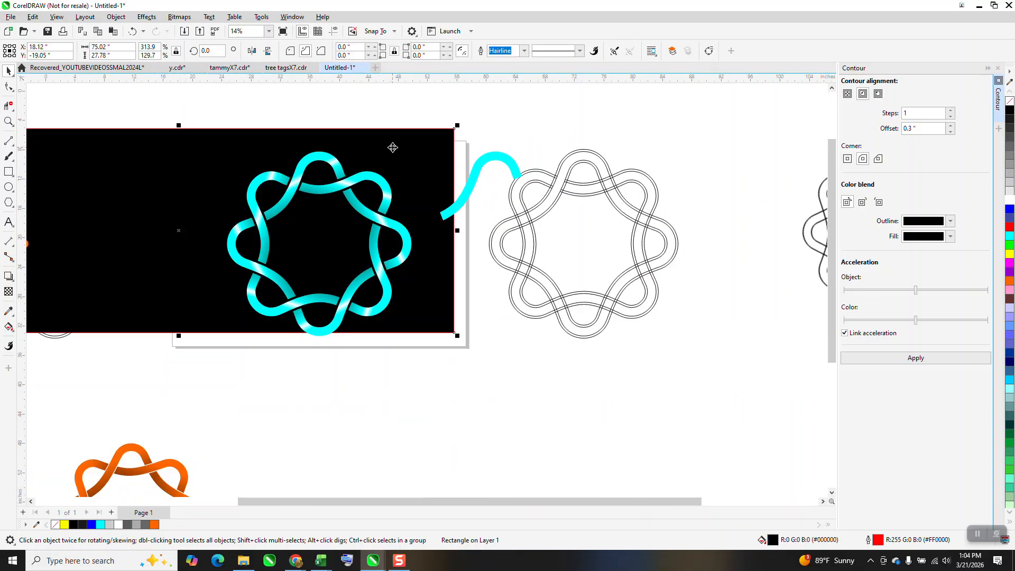
scroll(395, 153, down, 1)
drag(415, 223, 411, 463)
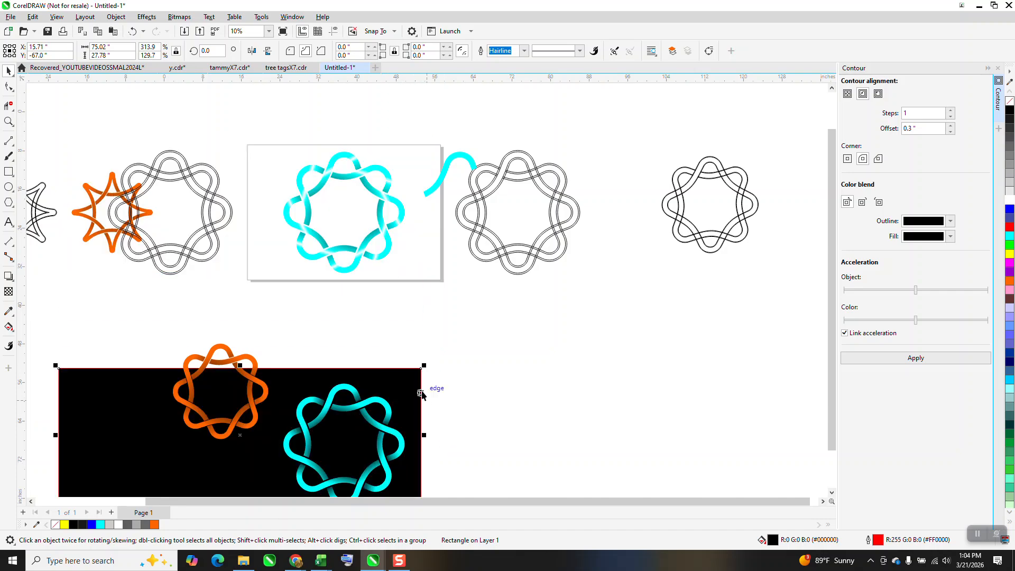
scroll(418, 388, down, 1)
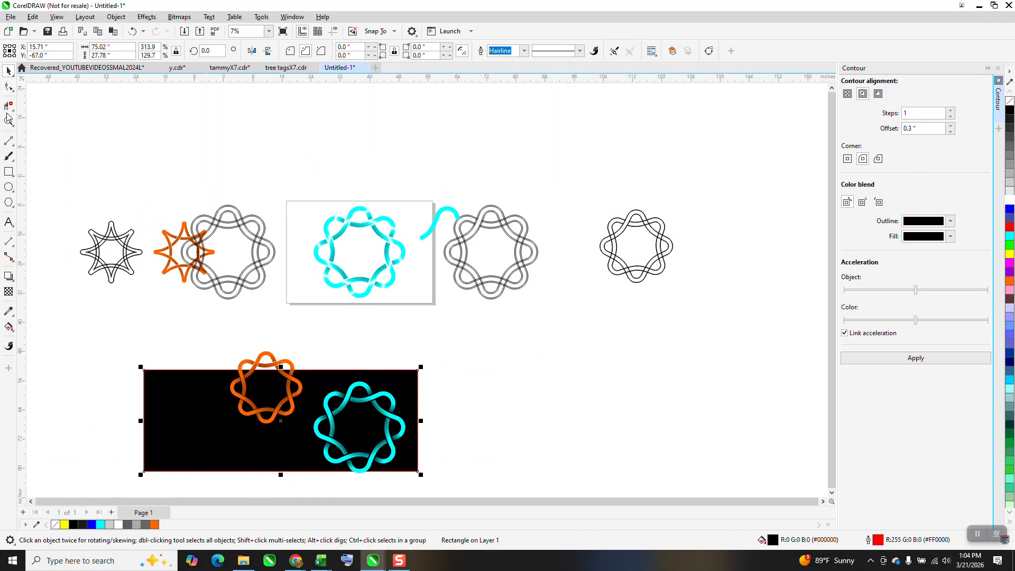
scroll(239, 322, down, 1)
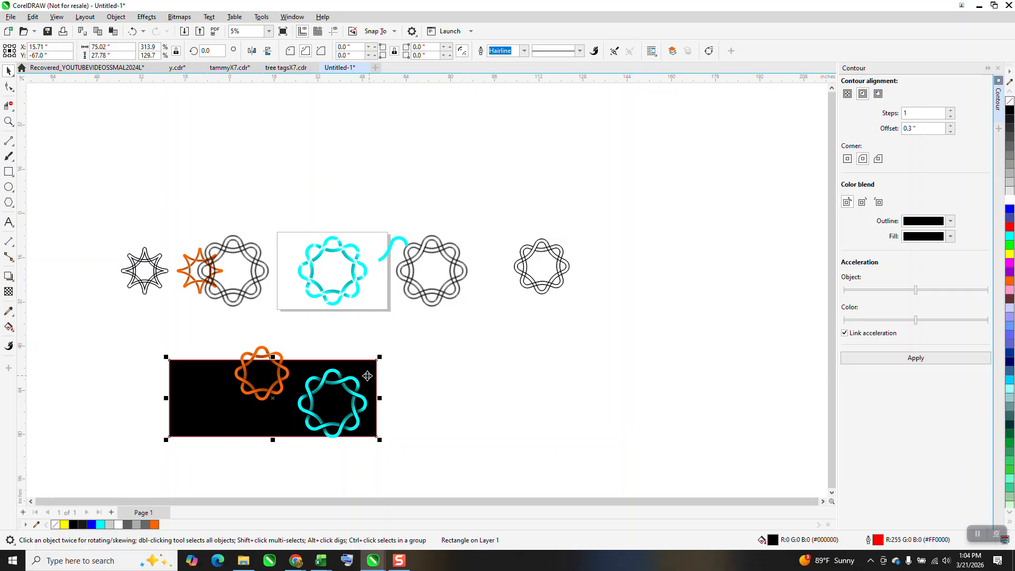
click(8, 122)
drag(296, 364, 404, 447)
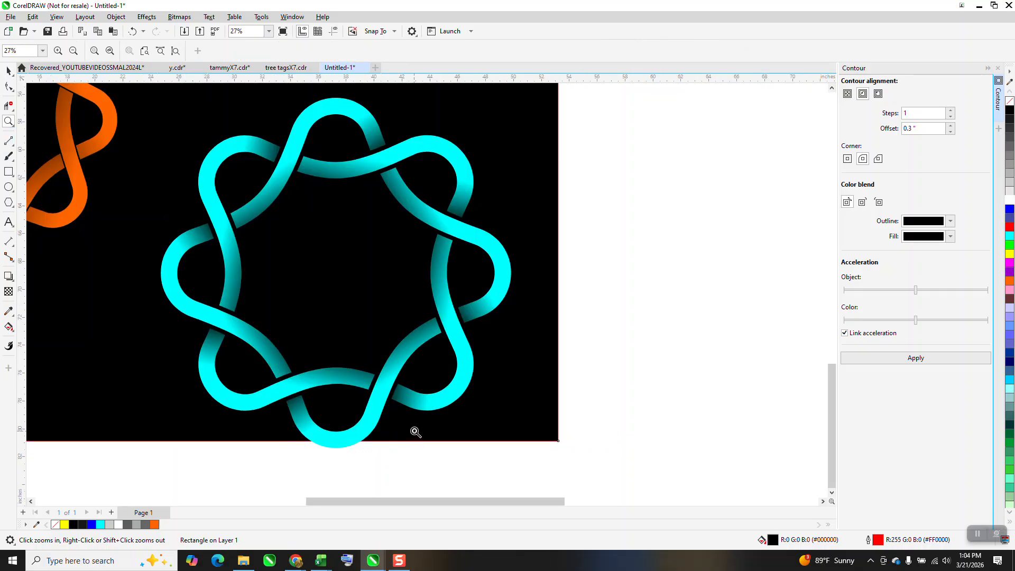
Delete the plain cyan band piece lying beside the knot outline to the right of the page.
scroll(325, 422, down, 4)
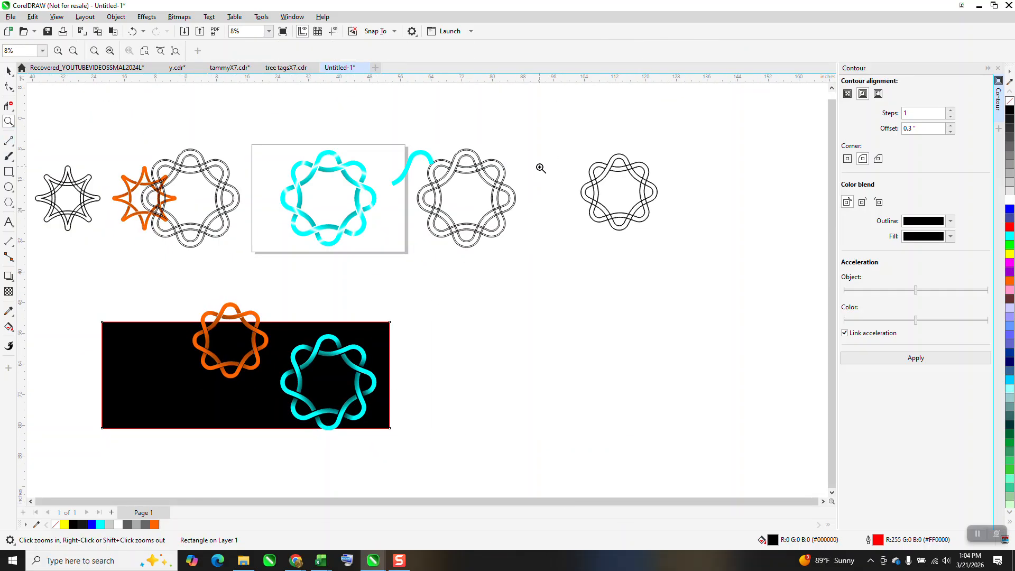
drag(418, 157, 539, 255)
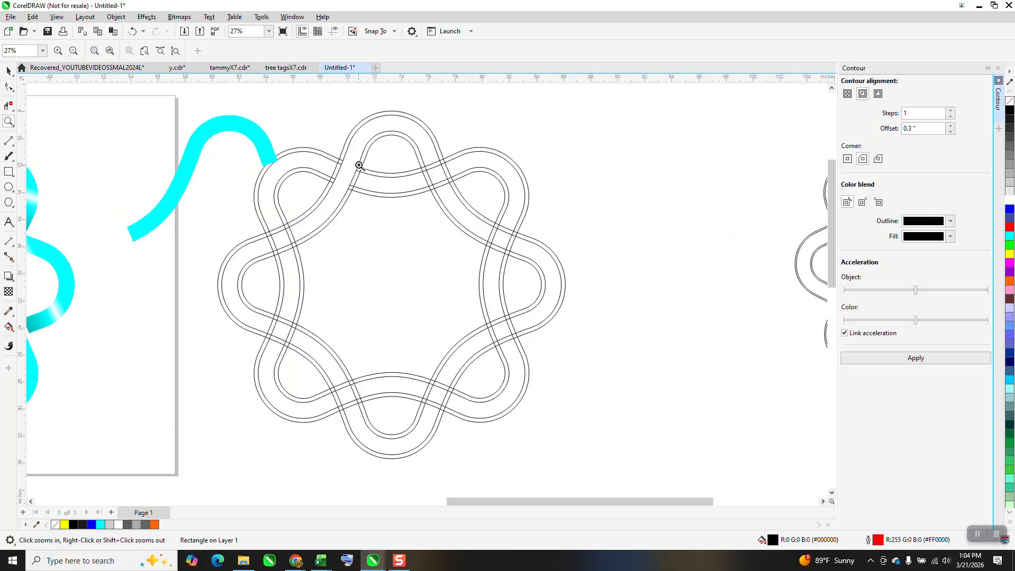
click(8, 70)
click(220, 124)
key(Delete)
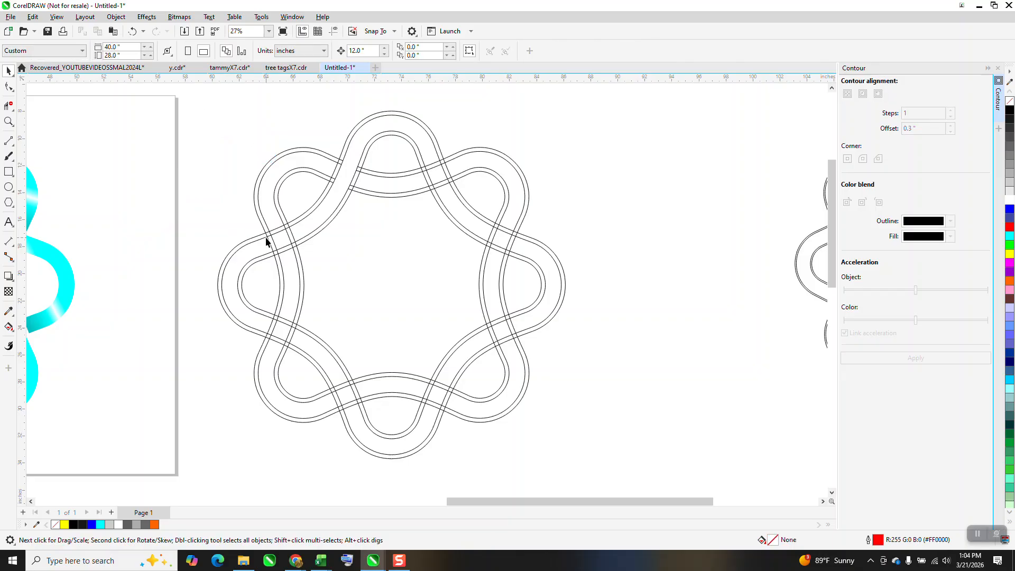
scroll(425, 133, down, 4)
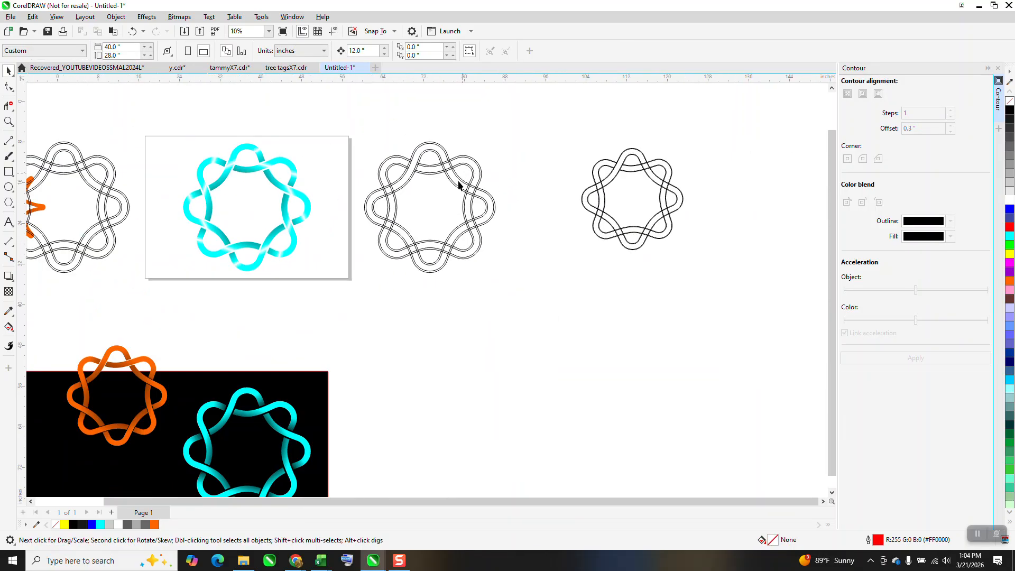